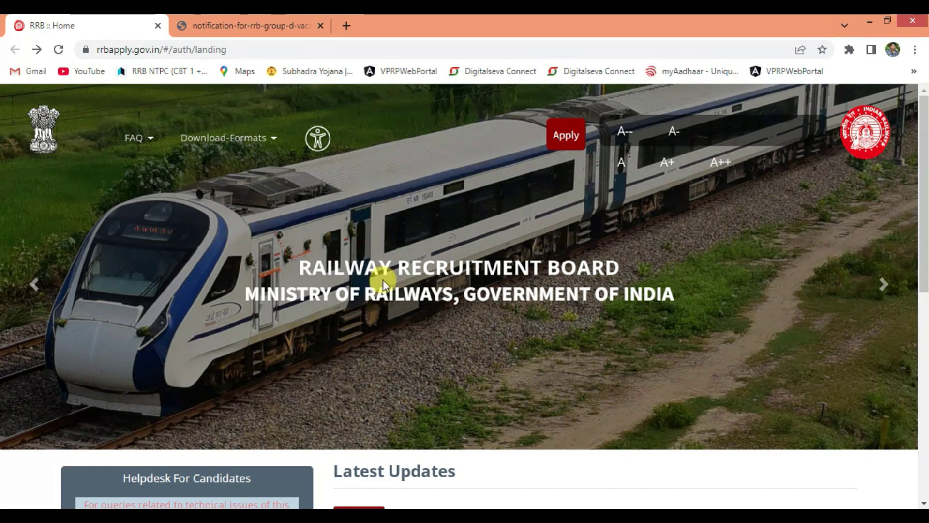
{"action": "scroll", "coordinate": [506, 308], "scroll_direction": "down", "scroll_amount": 1}
{"action": "scroll", "coordinate": [512, 315], "scroll_direction": "down", "scroll_amount": 4}
{"action": "scroll", "coordinate": [512, 315], "scroll_direction": "up", "scroll_amount": 4}
{"action": "scroll", "coordinate": [512, 316], "scroll_direction": "down", "scroll_amount": 1}
{"action": "scroll", "coordinate": [512, 316], "scroll_direction": "up", "scroll_amount": 2}
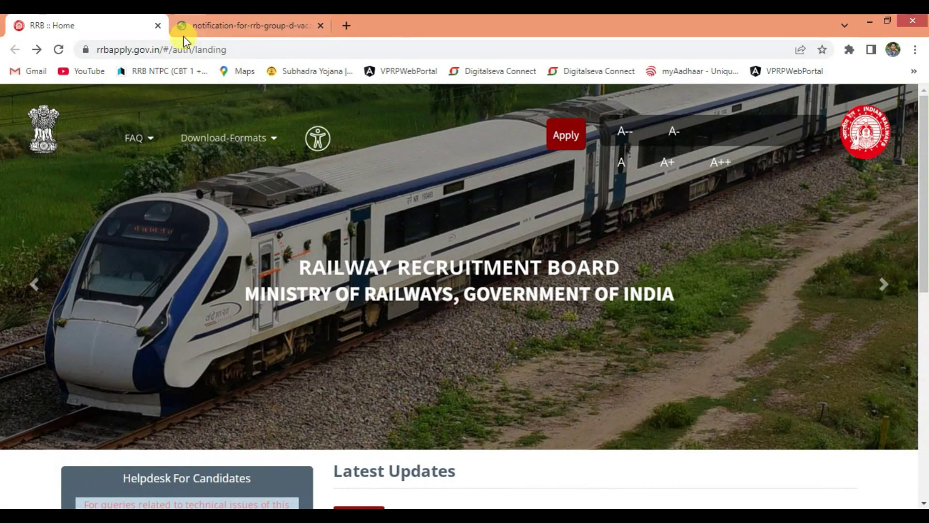
{"action": "left_click", "coordinate": [237, 49]}
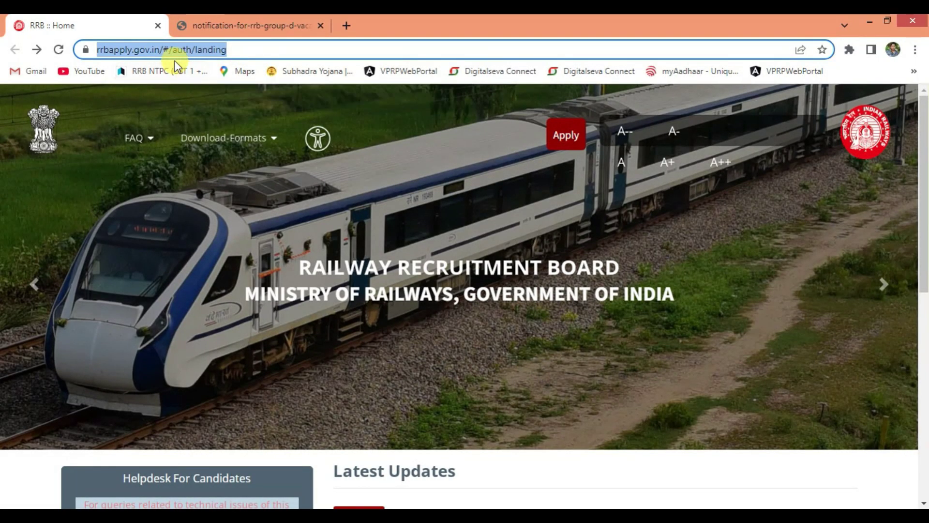
{"action": "scroll", "coordinate": [599, 355], "scroll_direction": "down", "scroll_amount": 3}
{"action": "scroll", "coordinate": [599, 355], "scroll_direction": "up", "scroll_amount": 1}
{"action": "scroll", "coordinate": [599, 355], "scroll_direction": "up", "scroll_amount": 3}
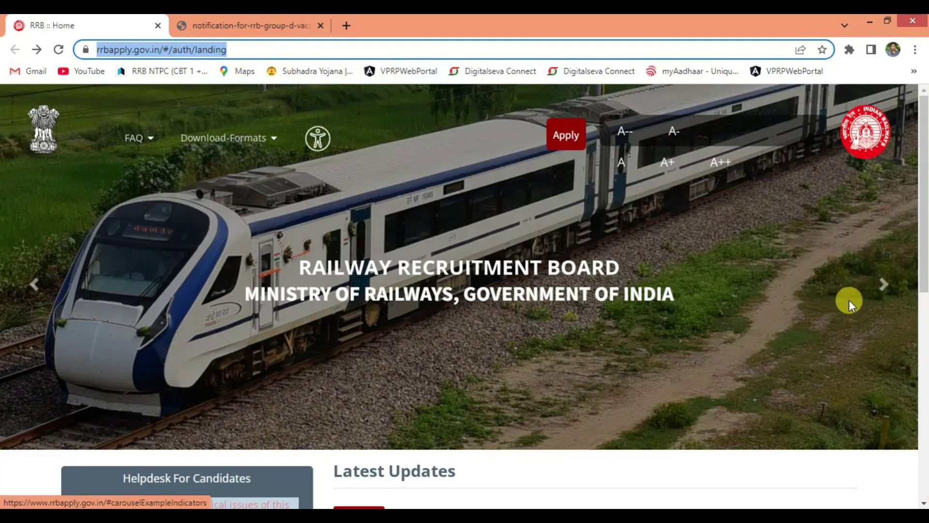
{"action": "left_click", "coordinate": [915, 49]}
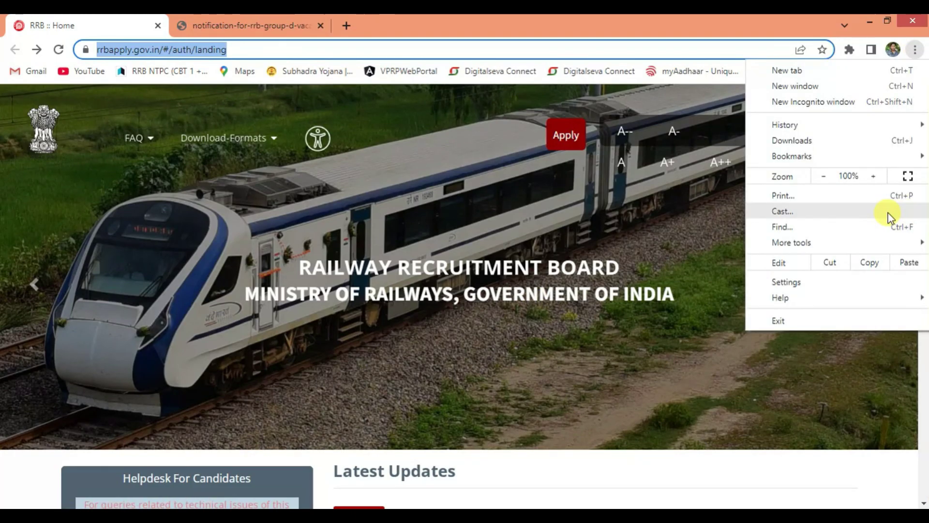
{"action": "left_click", "coordinate": [847, 237]}
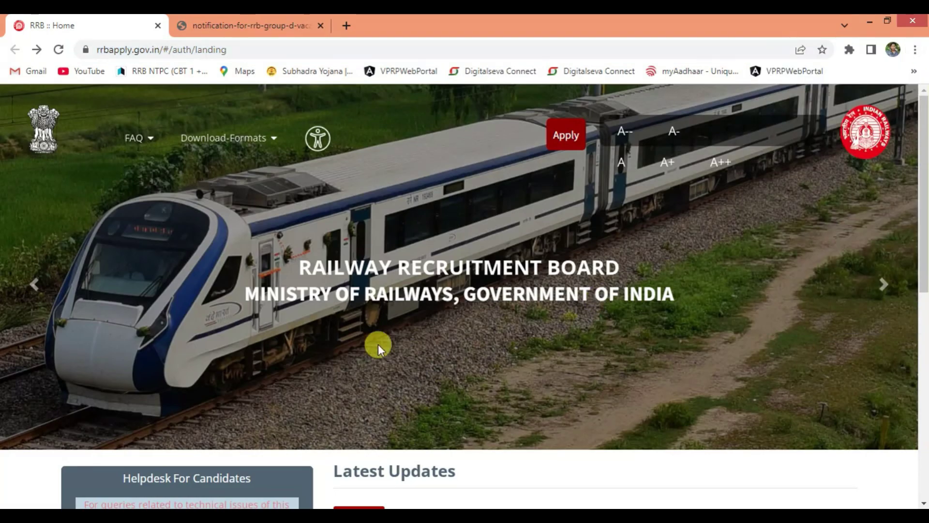
{"action": "scroll", "coordinate": [380, 346], "scroll_direction": "down", "scroll_amount": 3}
{"action": "scroll", "coordinate": [376, 345], "scroll_direction": "up", "scroll_amount": 3}
{"action": "scroll", "coordinate": [377, 345], "scroll_direction": "up", "scroll_amount": 1}
- Open the form for creating a new RRB applicant account and dismiss the notice about existing 2024 accounts
{"action": "left_click", "coordinate": [562, 140]}
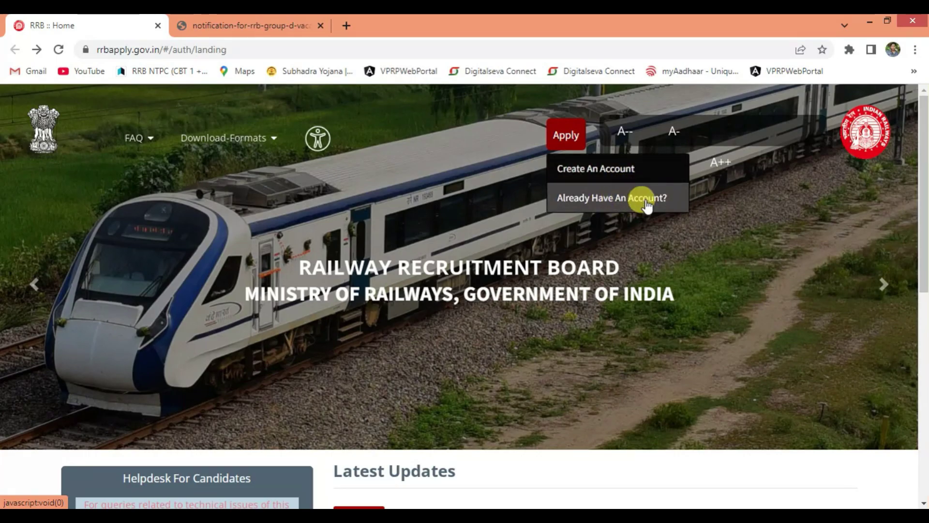
{"action": "left_click", "coordinate": [611, 179]}
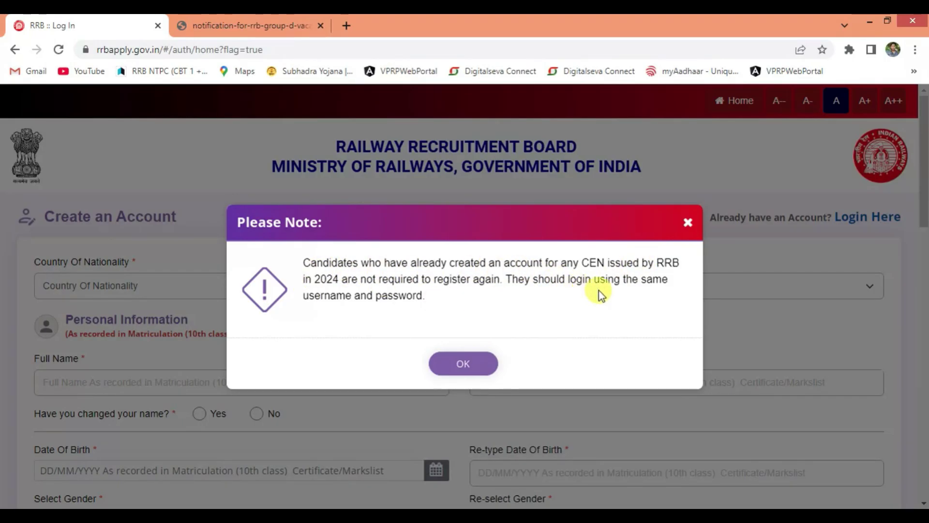
{"action": "left_click", "coordinate": [451, 366]}
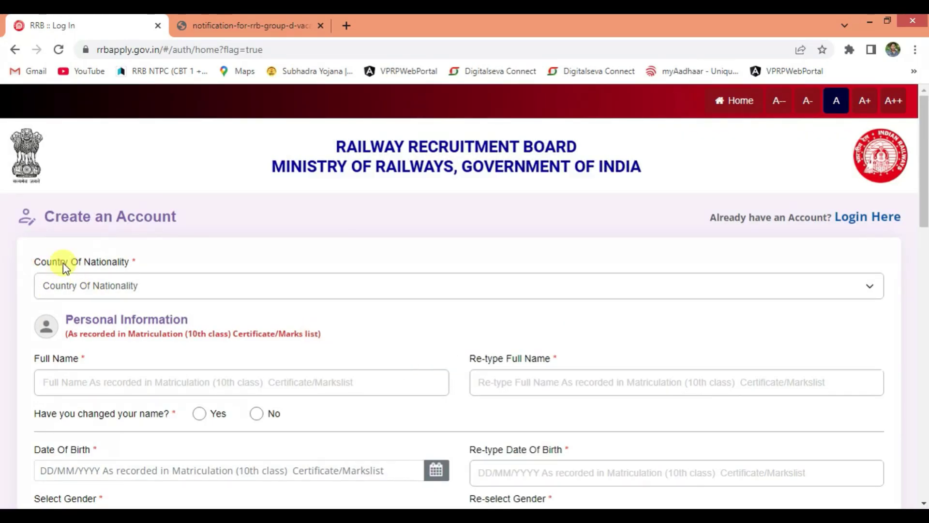
- Set the country of nationality to India and answer No to the question about a changed name
{"action": "left_click", "coordinate": [143, 286]}
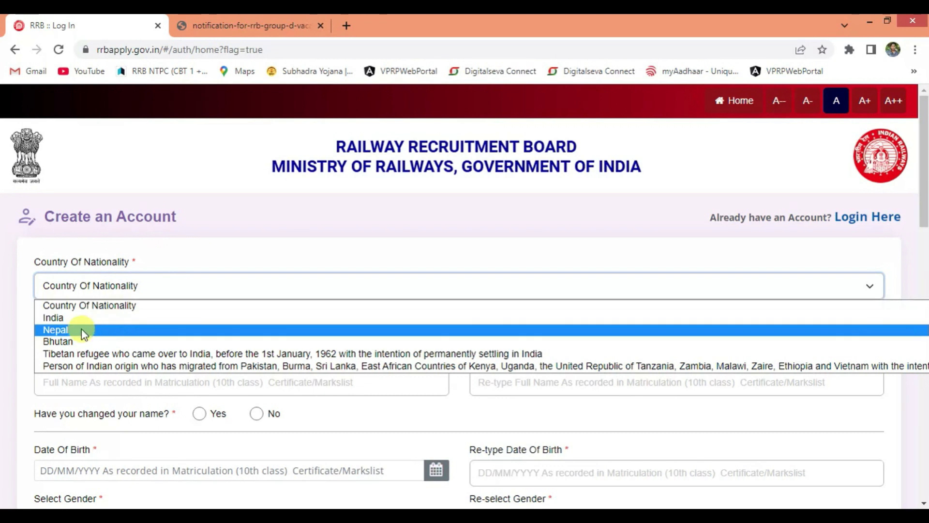
{"action": "left_click", "coordinate": [60, 317]}
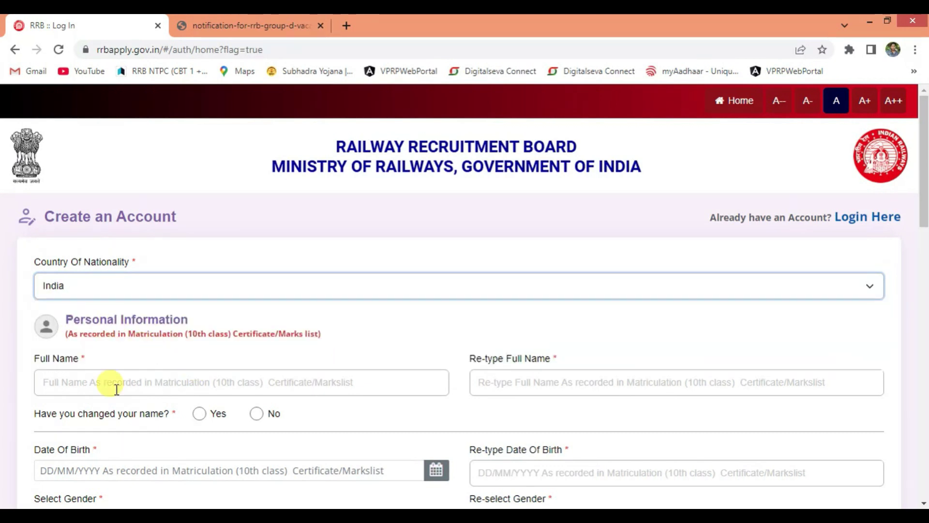
{"action": "scroll", "coordinate": [200, 347], "scroll_direction": "down", "scroll_amount": 1}
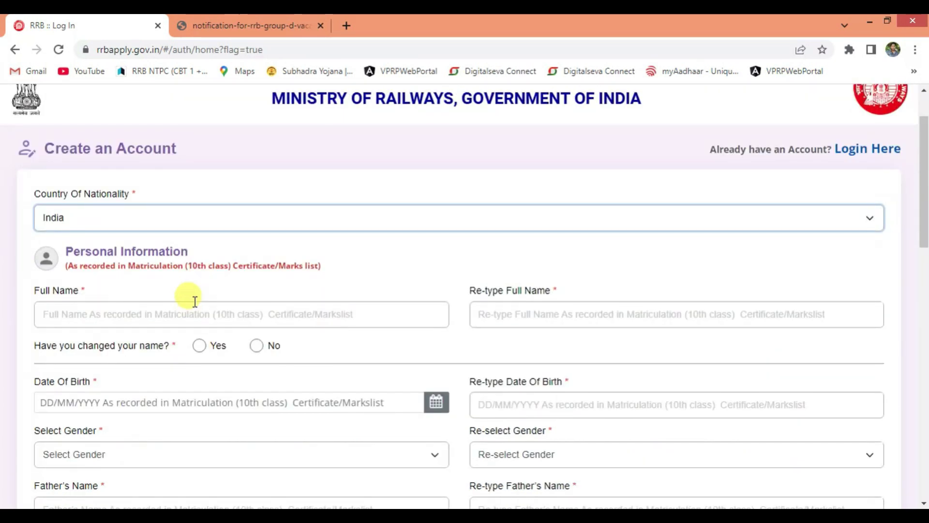
{"action": "left_click", "coordinate": [153, 318]}
{"action": "left_click", "coordinate": [562, 318]}
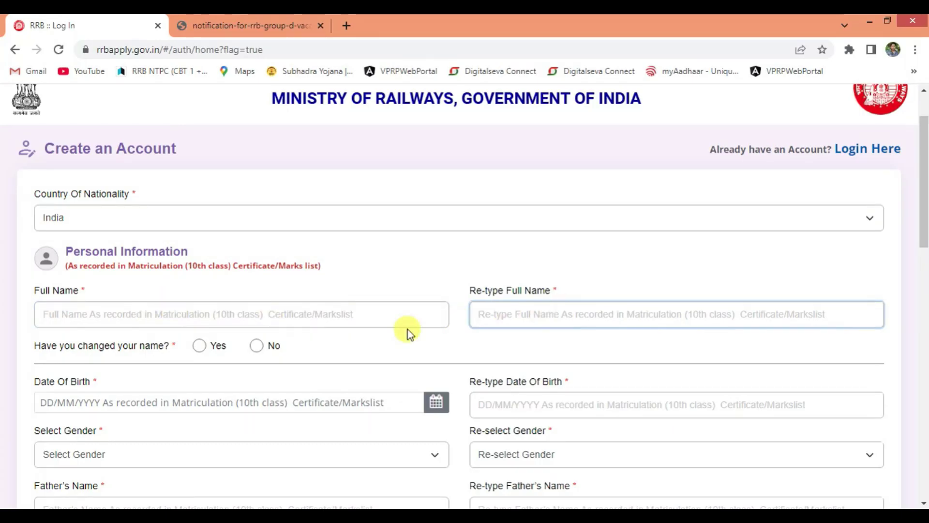
{"action": "scroll", "coordinate": [392, 330], "scroll_direction": "down", "scroll_amount": 1}
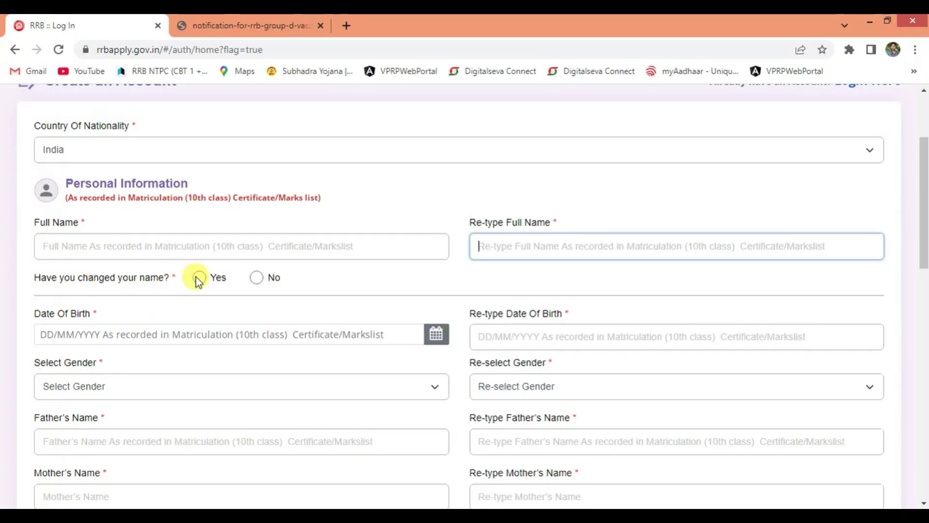
{"action": "left_click", "coordinate": [259, 278]}
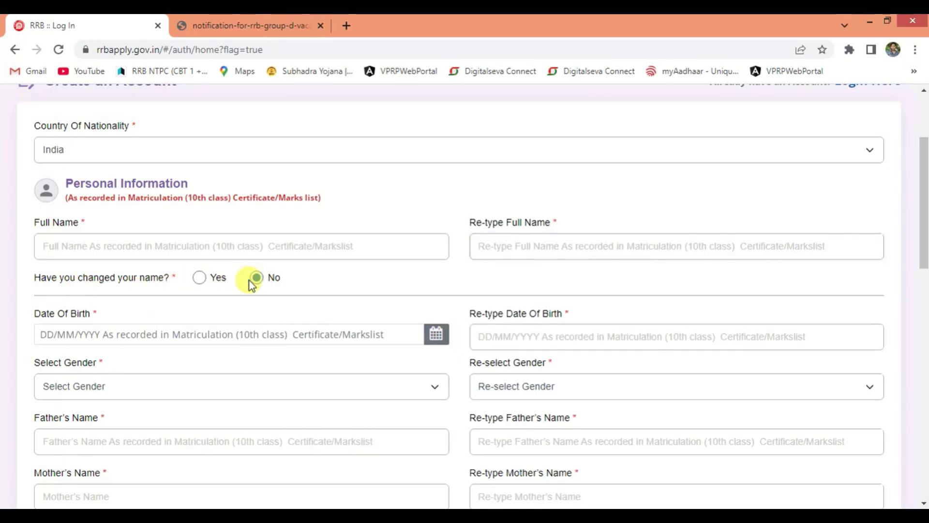
- Pick the applicant's date of birth from the calendar in the Personal Information section
{"action": "left_click", "coordinate": [426, 346]}
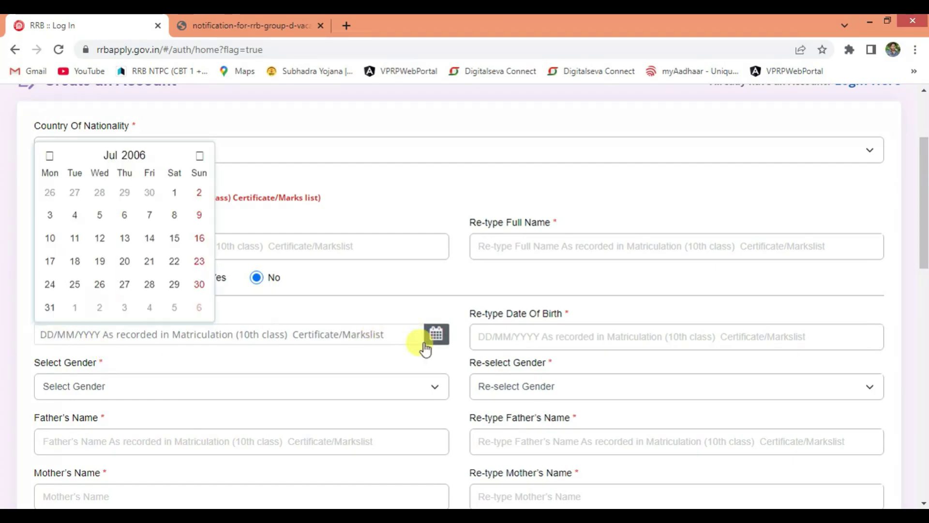
{"action": "left_click", "coordinate": [139, 156]}
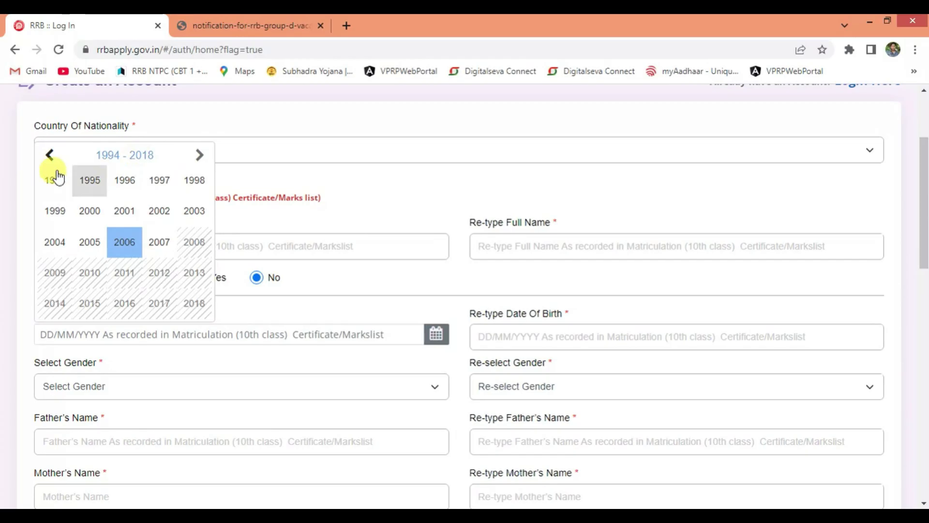
{"action": "left_click", "coordinate": [88, 181]}
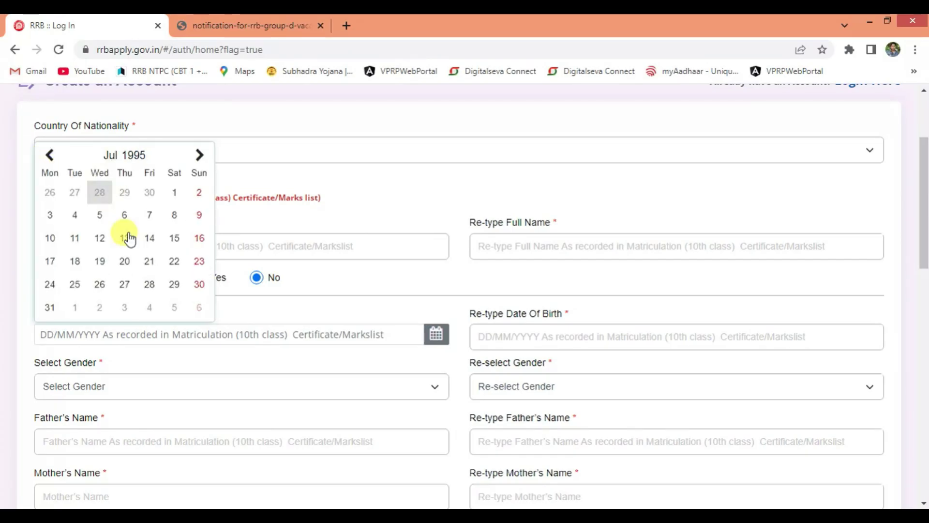
{"action": "left_click", "coordinate": [199, 156]}
{"action": "left_click", "coordinate": [199, 156]}
{"action": "left_click", "coordinate": [149, 216]}
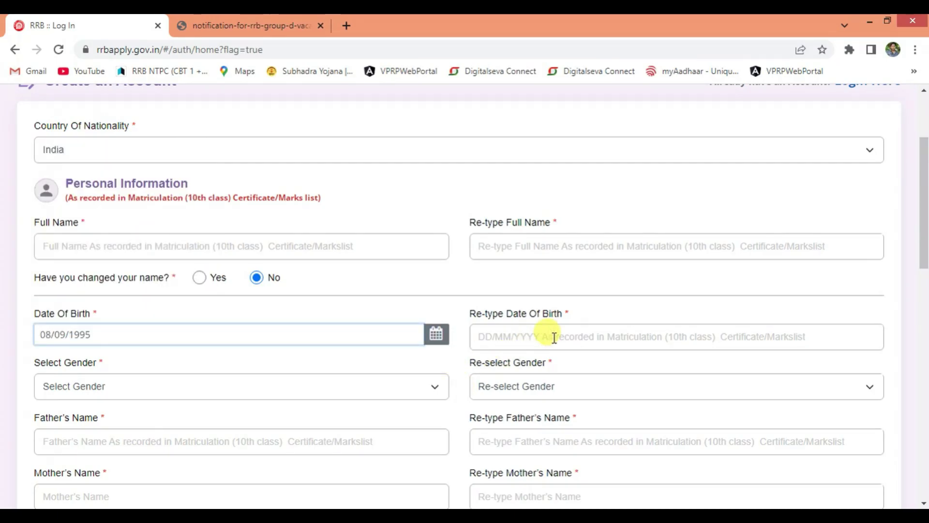
- Set the gender to Male in both the Select Gender and Re-select Gender fields
{"action": "left_click", "coordinate": [287, 386]}
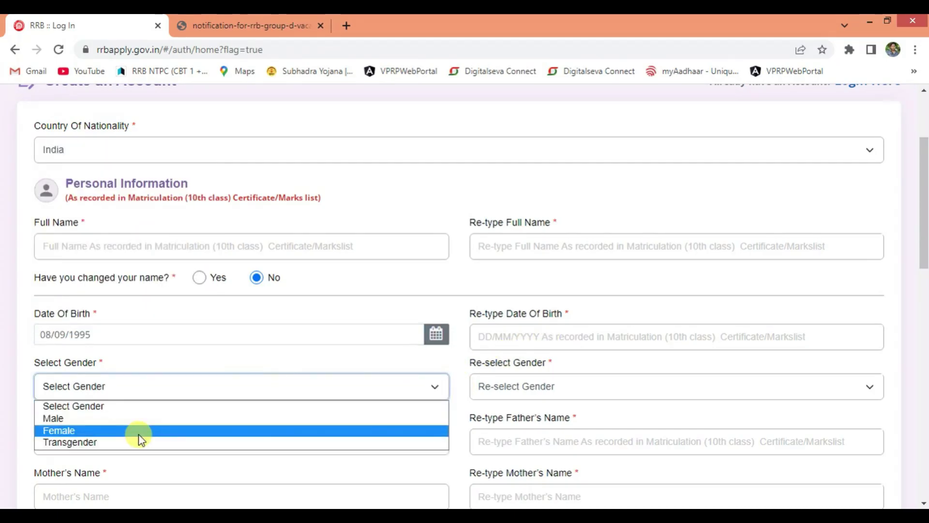
{"action": "left_click", "coordinate": [122, 426]}
{"action": "scroll", "coordinate": [415, 385], "scroll_direction": "down", "scroll_amount": 3}
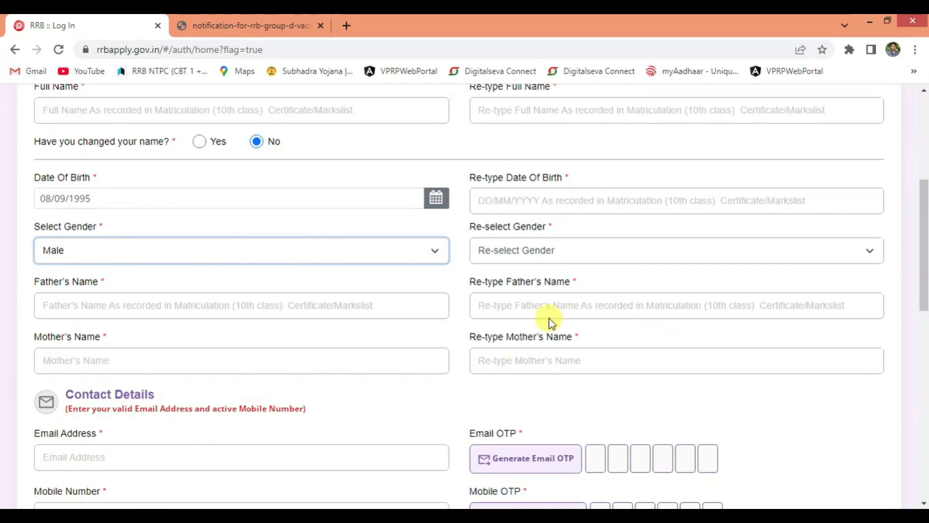
{"action": "left_click", "coordinate": [559, 257]}
{"action": "left_click", "coordinate": [491, 282]}
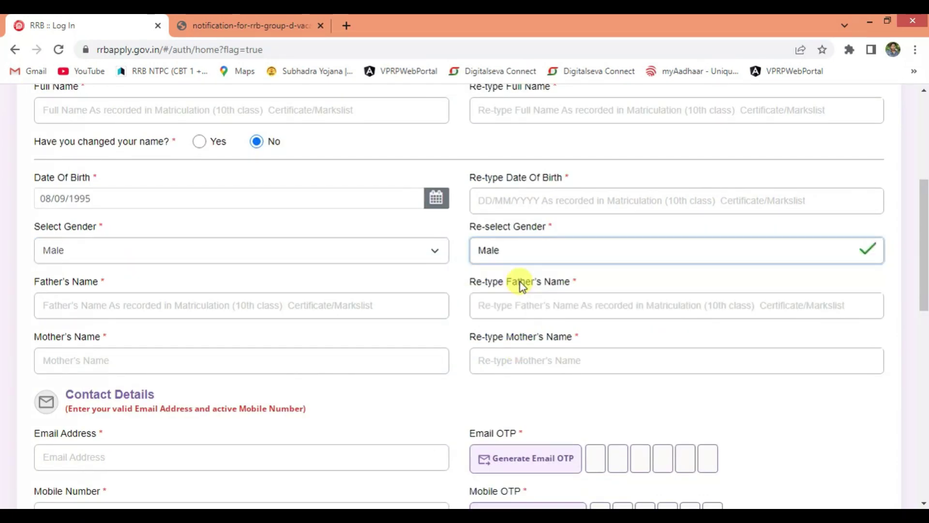
- Go through the father's and mother's name fields and the email address and mobile number fields under Contact Details
{"action": "left_click", "coordinate": [77, 304]}
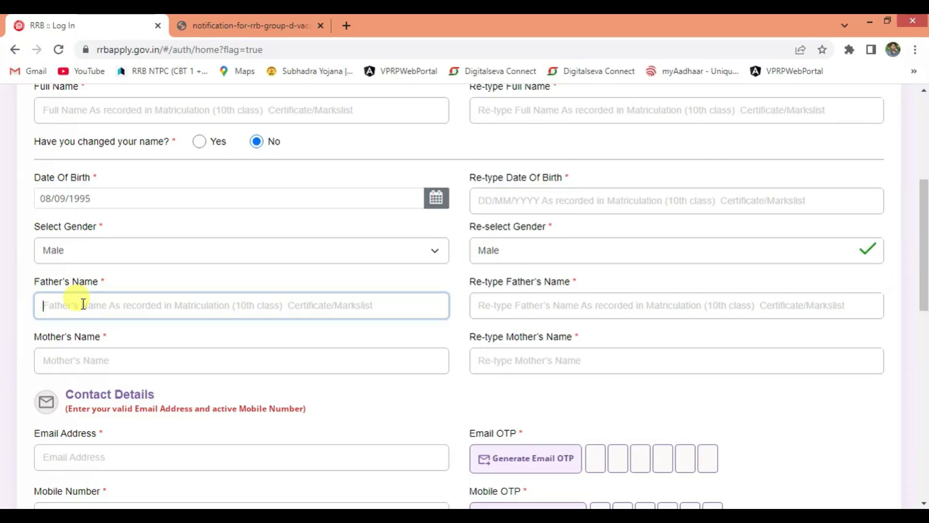
{"action": "left_click", "coordinate": [536, 304]}
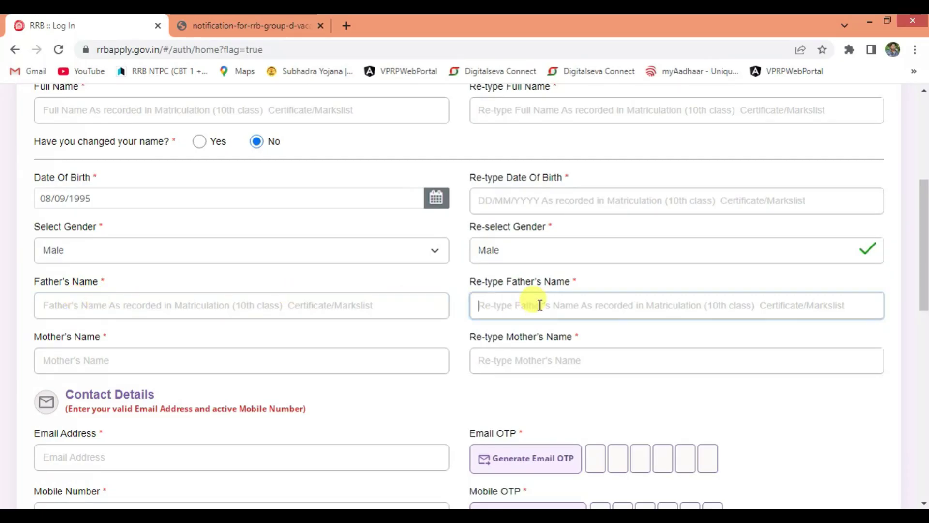
{"action": "left_click", "coordinate": [75, 359]}
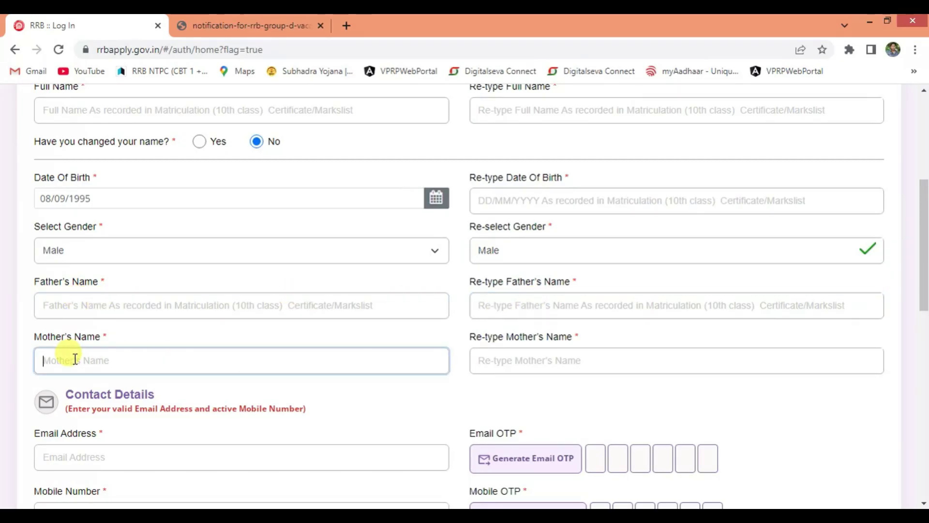
{"action": "left_click", "coordinate": [562, 361]}
{"action": "scroll", "coordinate": [162, 398], "scroll_direction": "down", "scroll_amount": 3}
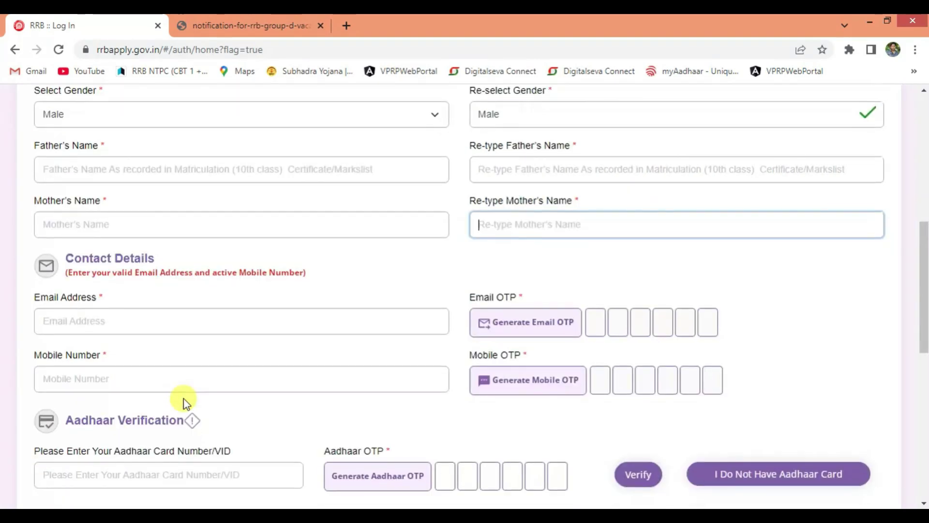
{"action": "left_click", "coordinate": [116, 323]}
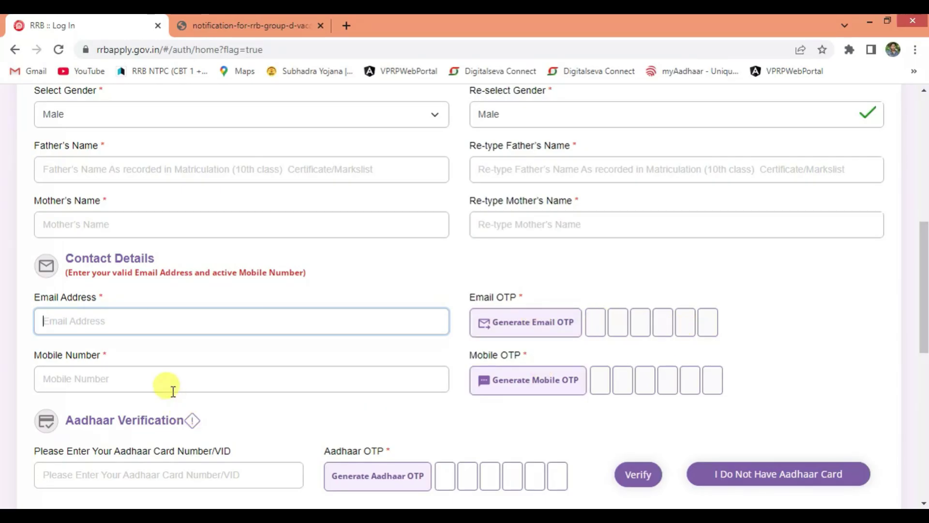
{"action": "left_click", "coordinate": [186, 378]}
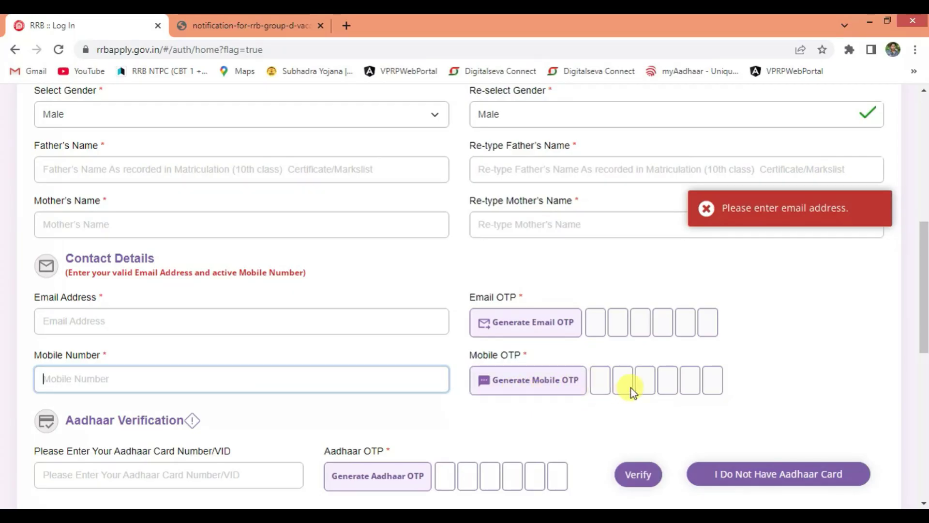
- Accept the declaration authorizing RRB to use the applicant's details for e-KYC in the Aadhaar Verification section
{"action": "scroll", "coordinate": [347, 405], "scroll_direction": "down", "scroll_amount": 3}
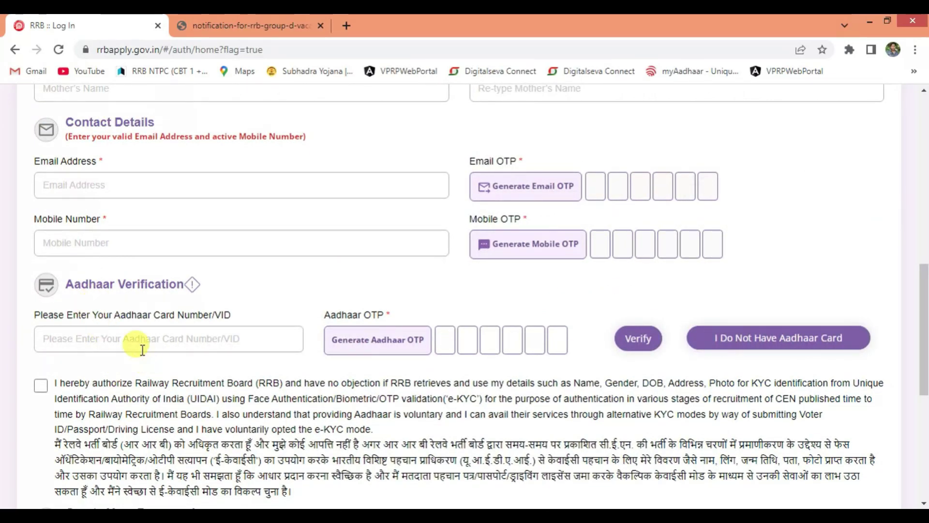
{"action": "left_click", "coordinate": [91, 336]}
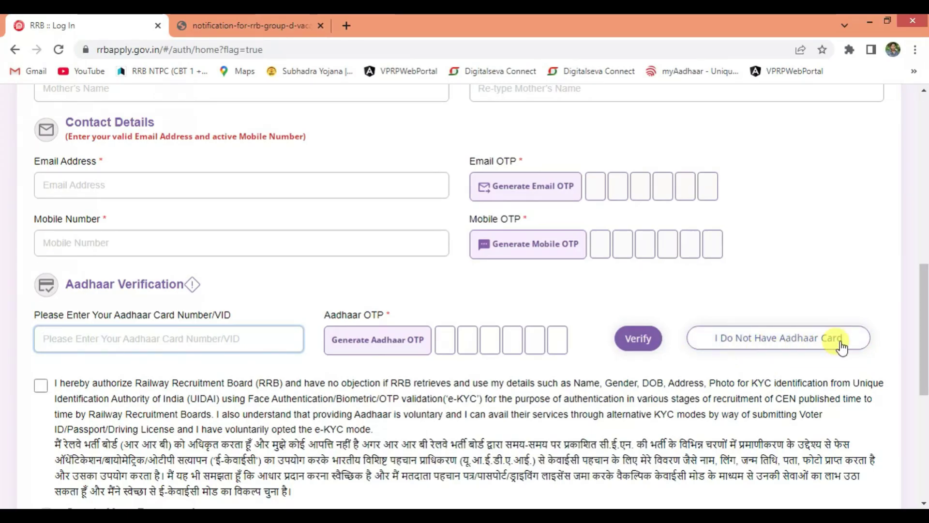
{"action": "scroll", "coordinate": [161, 361], "scroll_direction": "down", "scroll_amount": 3}
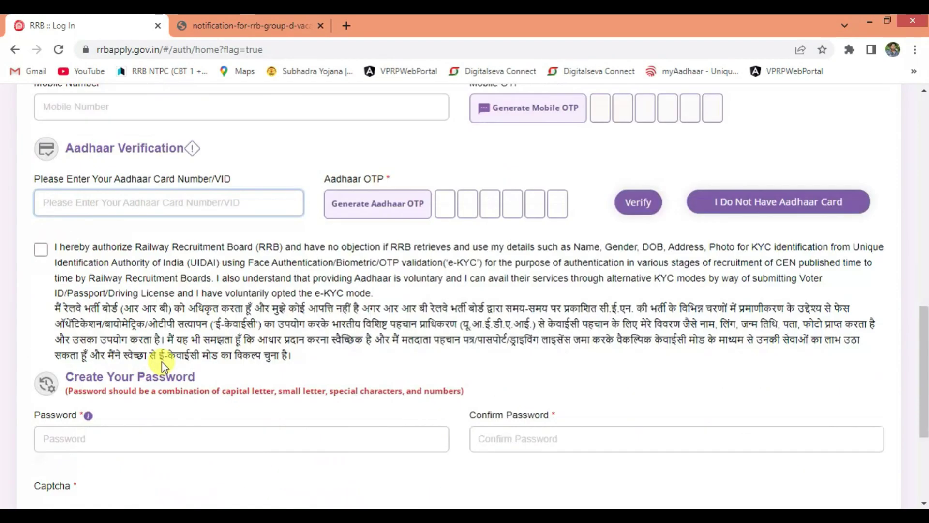
{"action": "left_click", "coordinate": [42, 251]}
- Complete the "I'm not a robot" captcha and try to preview and create the account
{"action": "scroll", "coordinate": [206, 342], "scroll_direction": "down", "scroll_amount": 1}
{"action": "scroll", "coordinate": [205, 341], "scroll_direction": "down", "scroll_amount": 3}
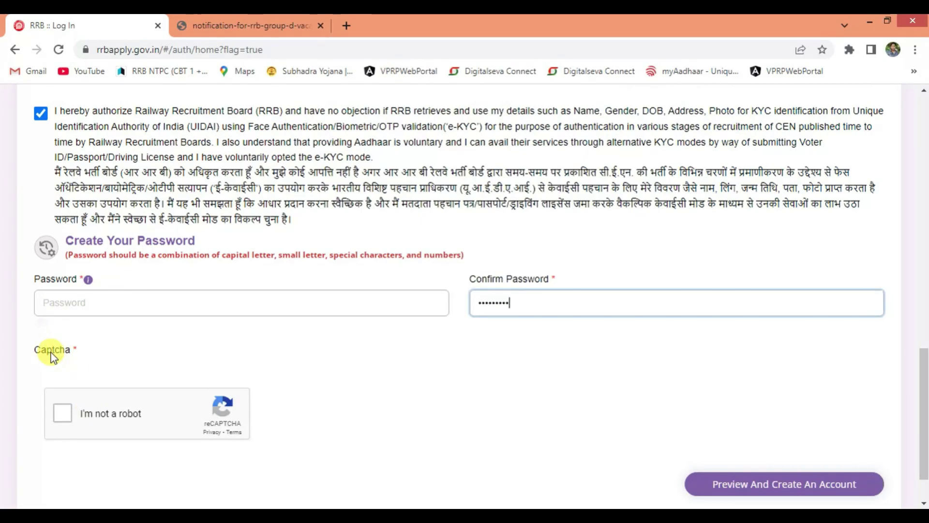
{"action": "left_click", "coordinate": [64, 414]}
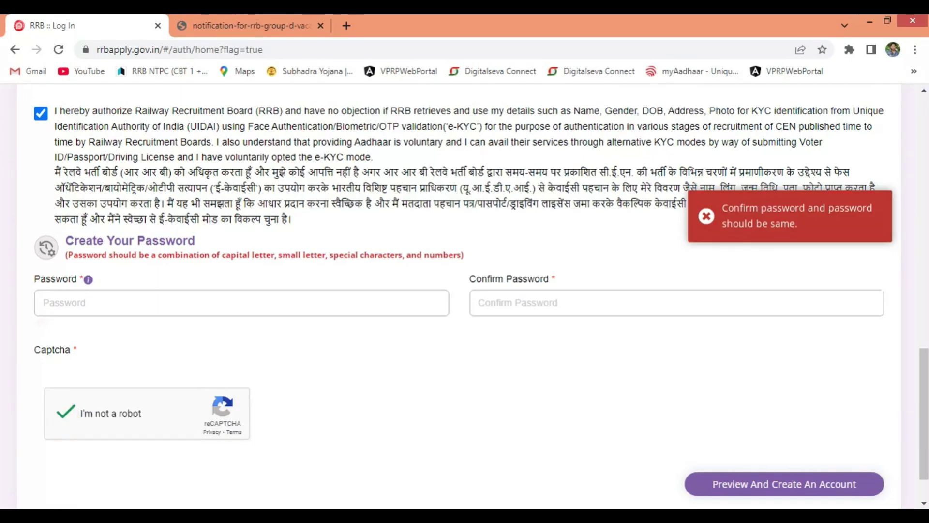
{"action": "left_click", "coordinate": [807, 485]}
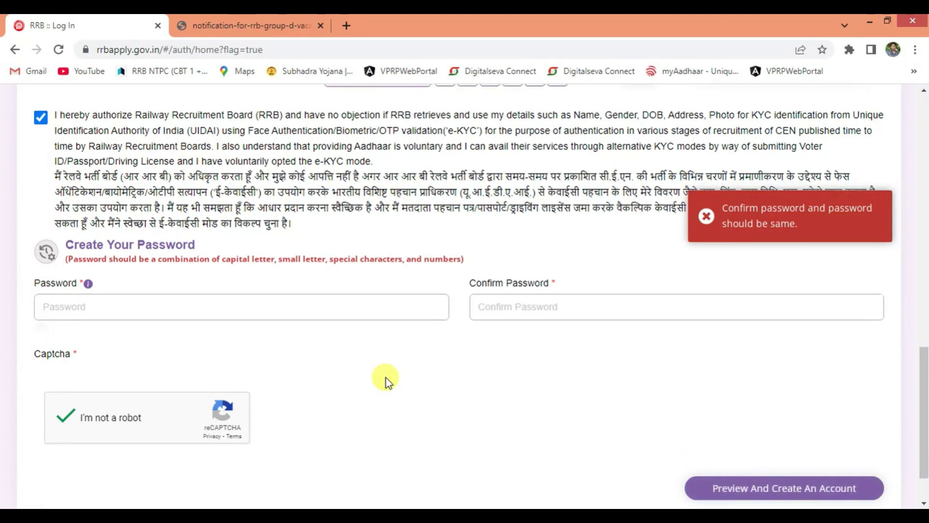
- Leave the account creation form and return to the RRB home page
{"action": "scroll", "coordinate": [386, 377], "scroll_direction": "up", "scroll_amount": 2}
{"action": "scroll", "coordinate": [386, 377], "scroll_direction": "up", "scroll_amount": 15}
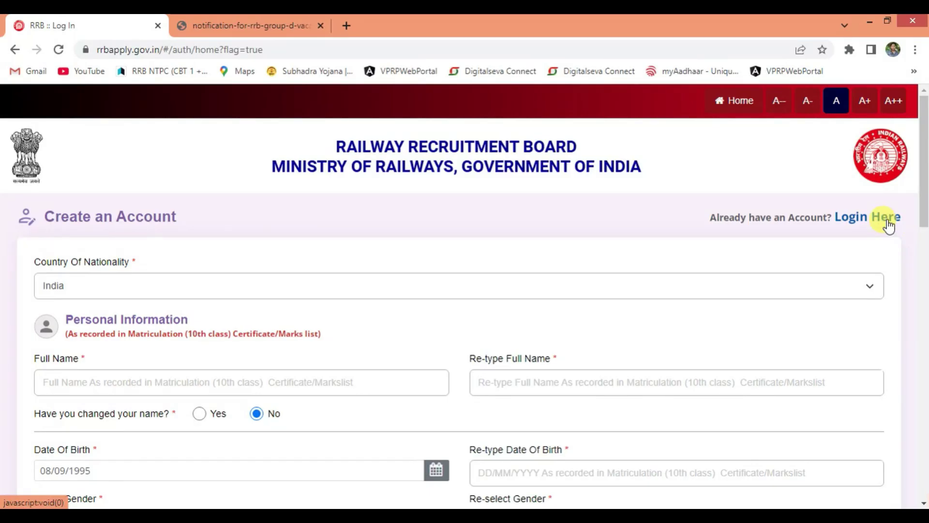
{"action": "left_click", "coordinate": [10, 52]}
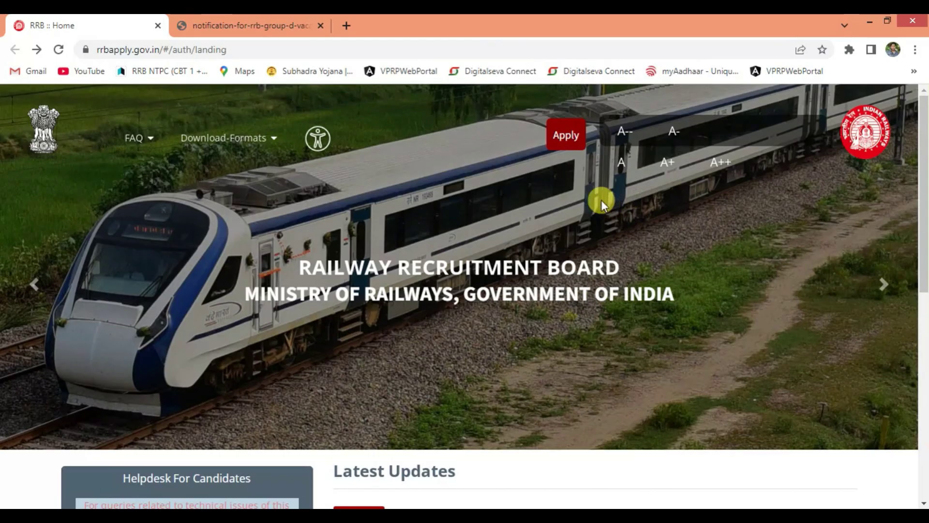
- Open the sign-in page for existing account holders and complete the "I'm not a robot" captcha
{"action": "left_click", "coordinate": [564, 146]}
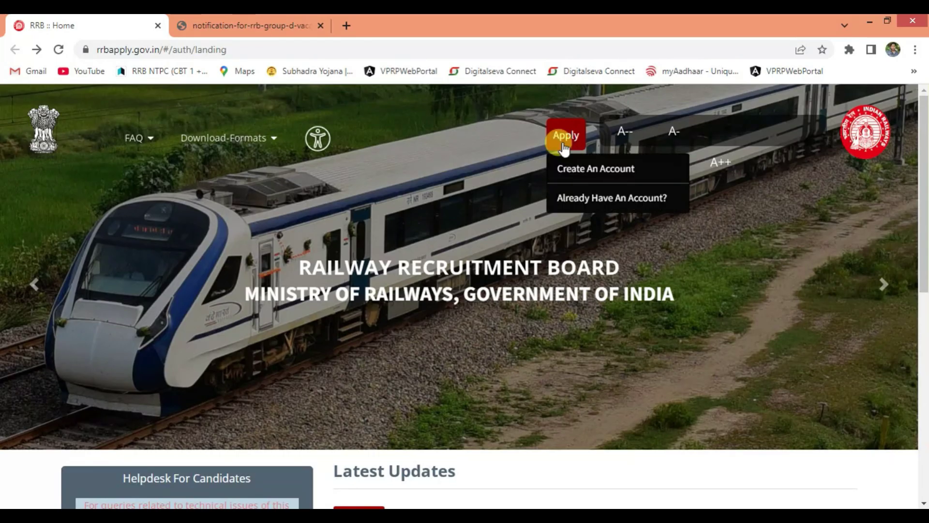
{"action": "left_click", "coordinate": [616, 200]}
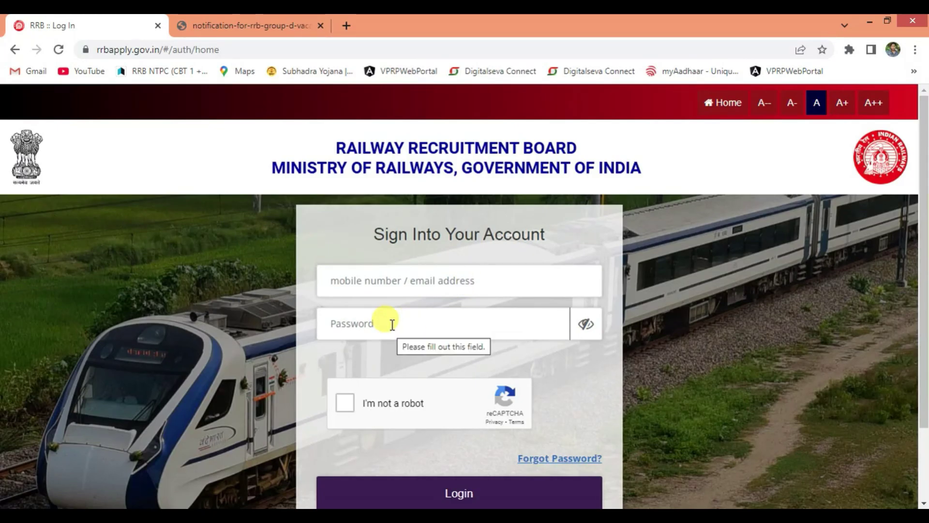
{"action": "left_click", "coordinate": [344, 404]}
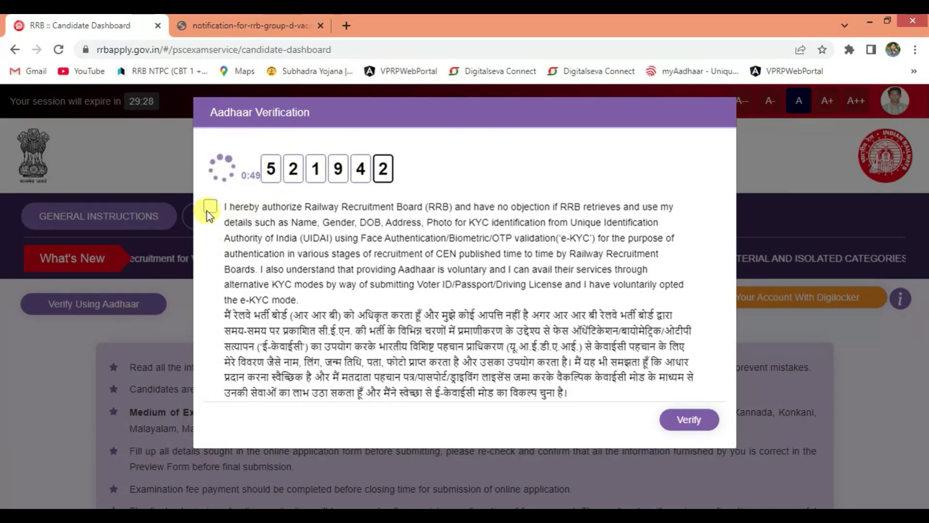
- Accept the e-KYC authorization in the Aadhaar Verification dialog and submit the verification
{"action": "left_click", "coordinate": [210, 206]}
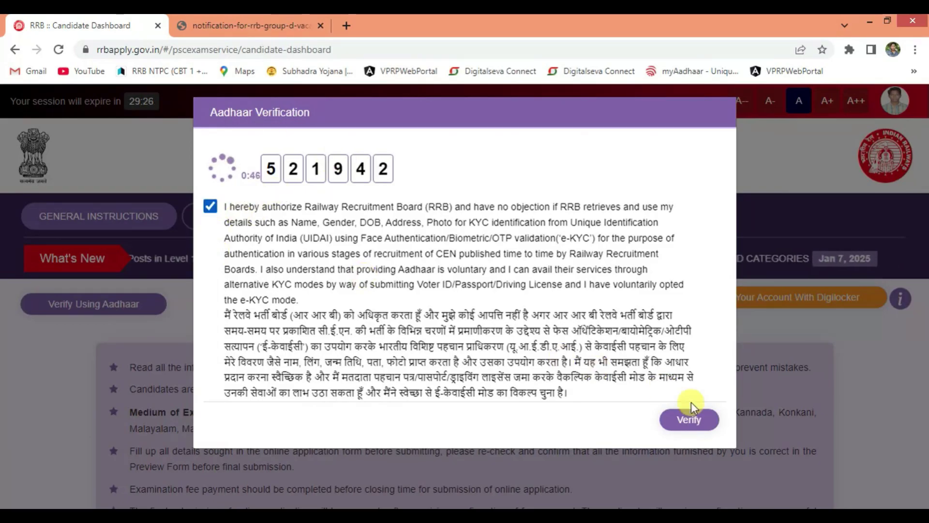
{"action": "left_click", "coordinate": [691, 419]}
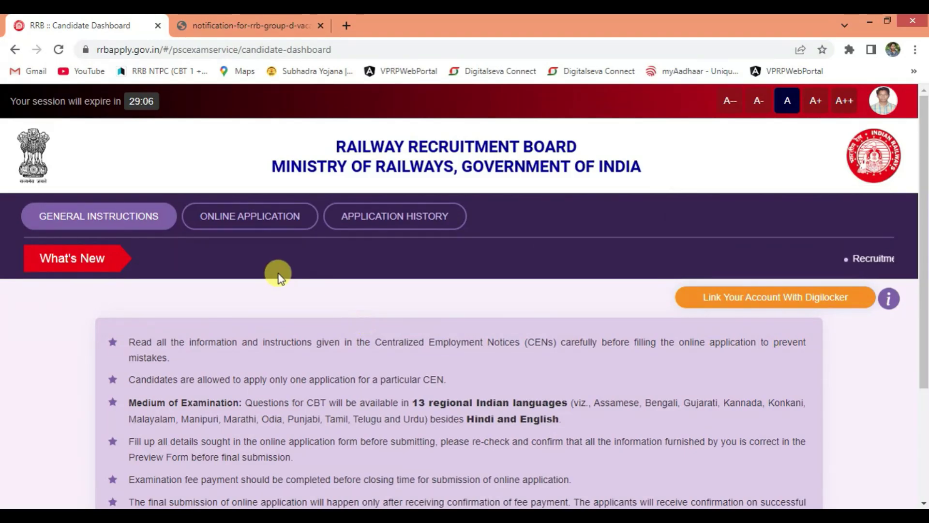
- Go to the Online Application section and show the RRB choices for CEN No. 08/2024
{"action": "scroll", "coordinate": [411, 298], "scroll_direction": "down", "scroll_amount": 3}
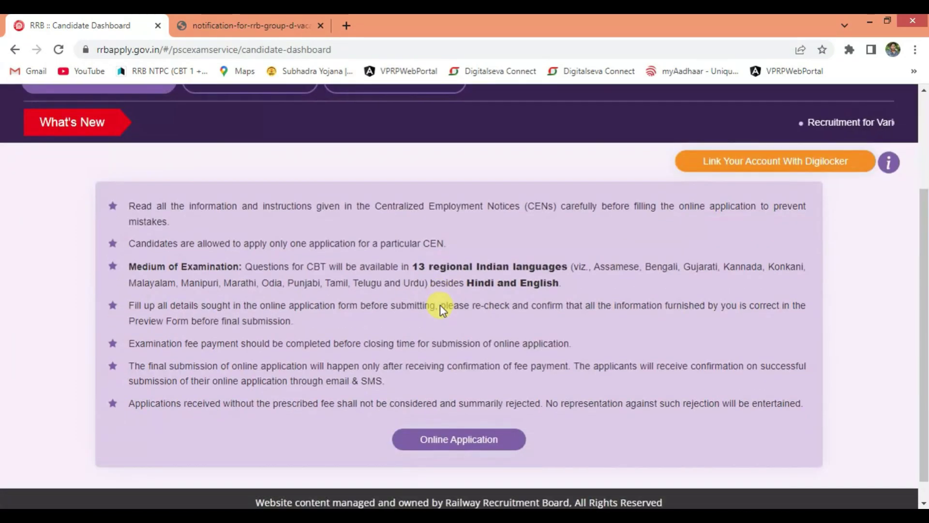
{"action": "left_click", "coordinate": [454, 441]}
{"action": "scroll", "coordinate": [265, 210], "scroll_direction": "up", "scroll_amount": 3}
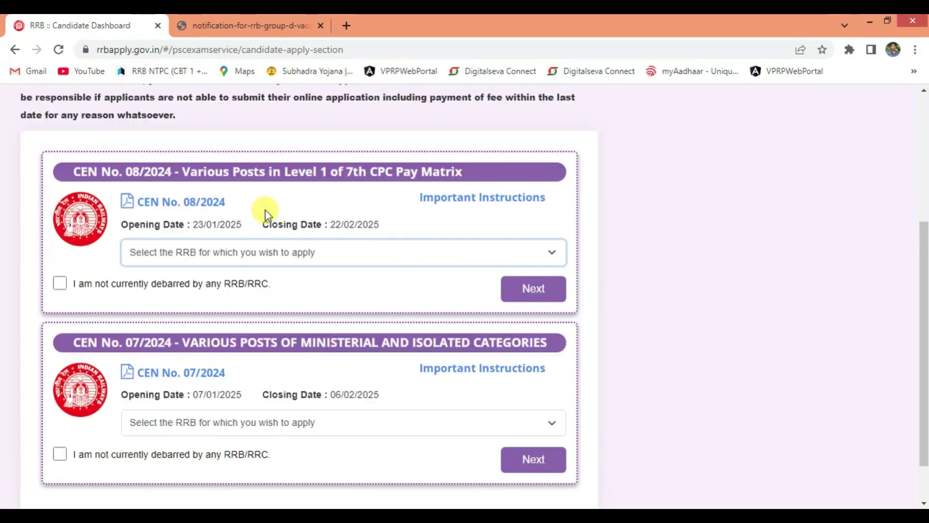
{"action": "scroll", "coordinate": [265, 210], "scroll_direction": "down", "scroll_amount": 3}
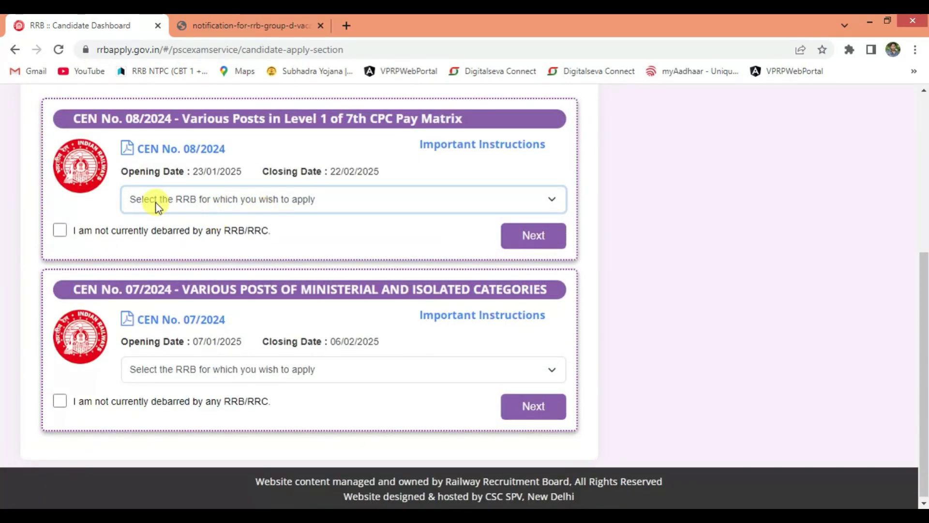
{"action": "left_click", "coordinate": [273, 202]}
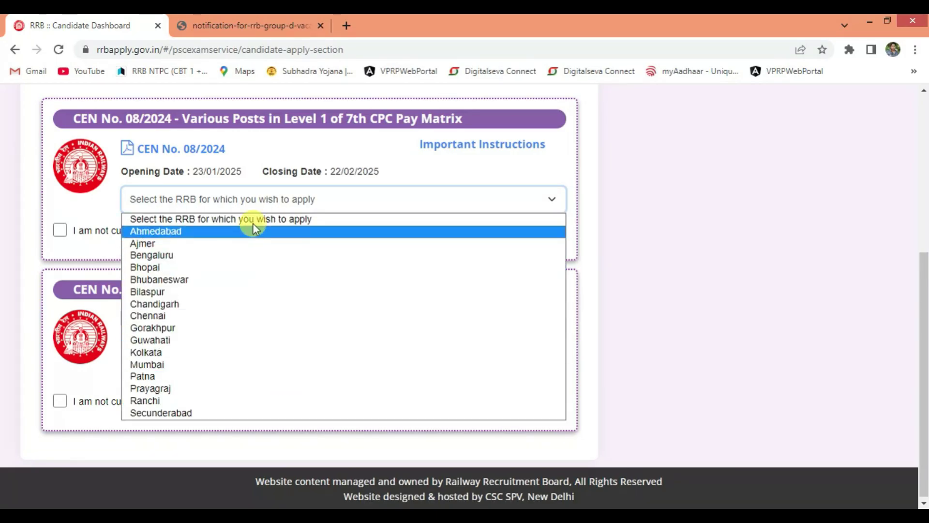
- Examine the East Coast Railway (BHUBANESWAR) vacancy table in the Group D notification PDF, highlighting the RRB name
{"action": "left_click", "coordinate": [247, 15]}
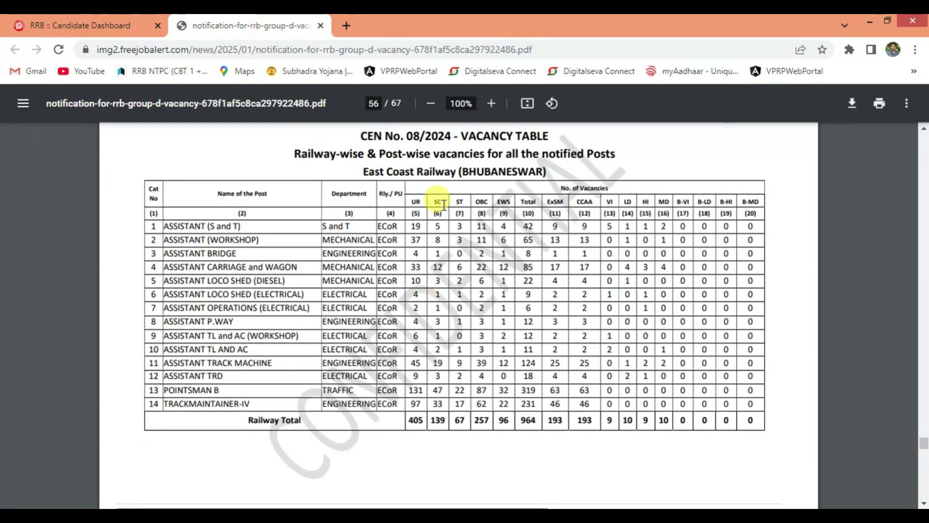
{"action": "scroll", "coordinate": [436, 242], "scroll_direction": "up", "scroll_amount": 1}
{"action": "scroll", "coordinate": [426, 244], "scroll_direction": "up", "scroll_amount": 10}
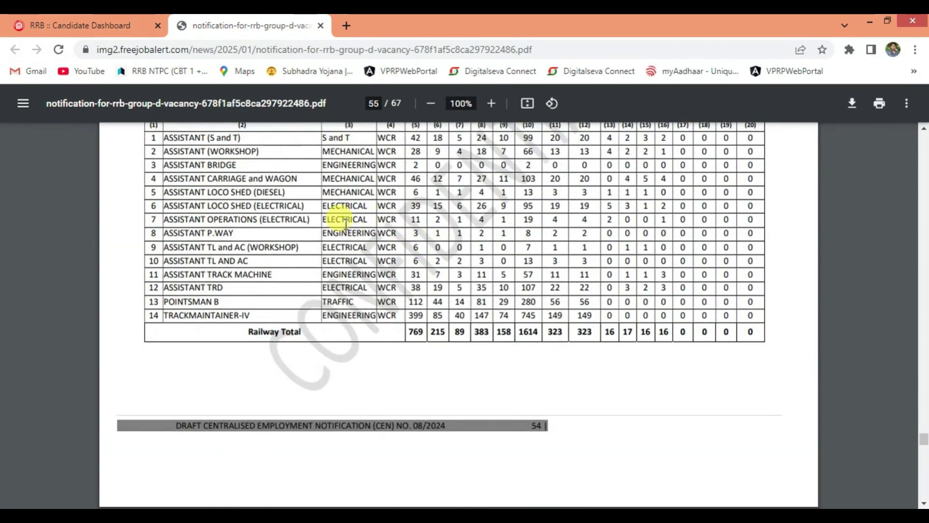
{"action": "scroll", "coordinate": [424, 249], "scroll_direction": "down", "scroll_amount": 4}
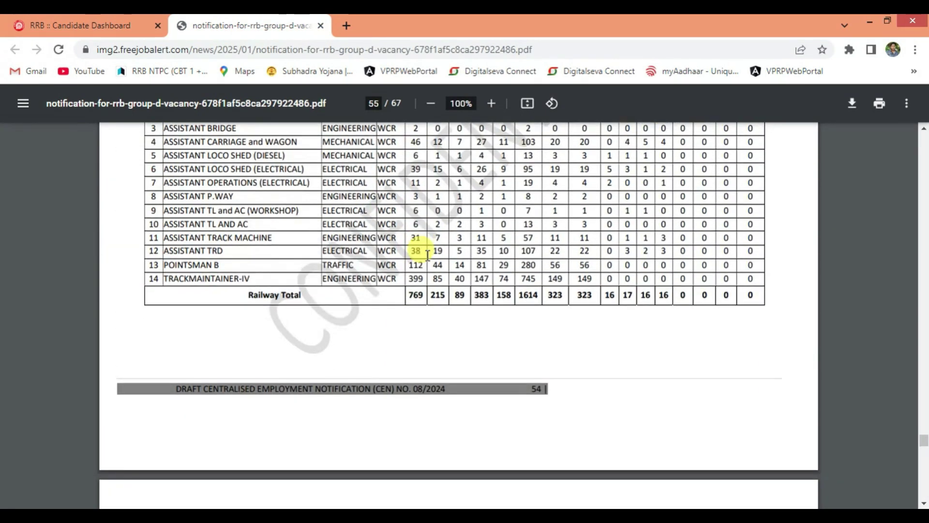
{"action": "scroll", "coordinate": [428, 255], "scroll_direction": "up", "scroll_amount": 10}
{"action": "scroll", "coordinate": [428, 255], "scroll_direction": "down", "scroll_amount": 3}
{"action": "scroll", "coordinate": [427, 255], "scroll_direction": "down", "scroll_amount": 10}
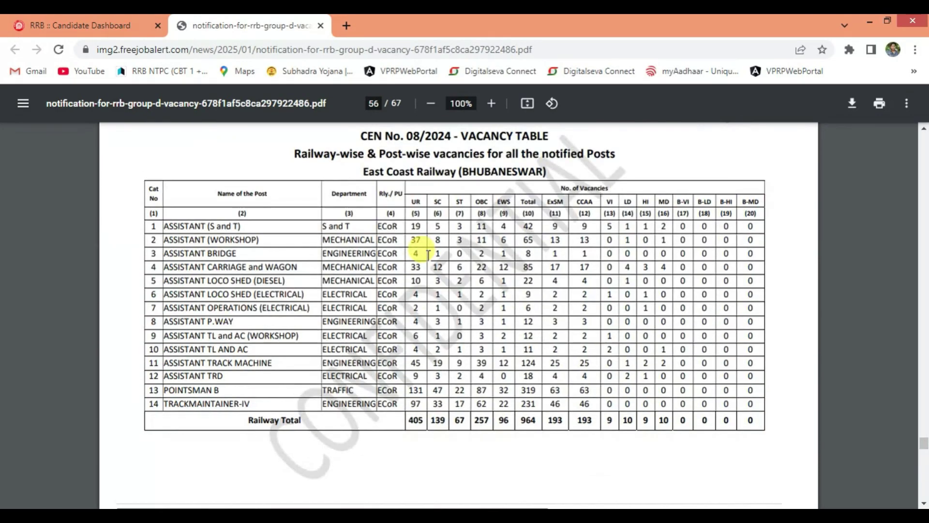
{"action": "left_click_drag", "start_coordinate": [462, 167], "coordinate": [541, 164]}
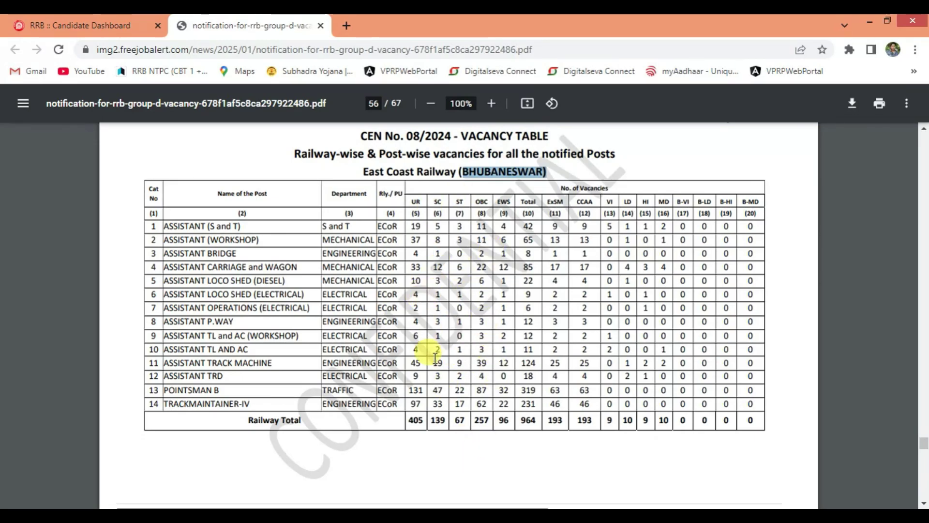
- Back in the RRB application, choose Bhubaneswar for CEN No. 08/2024, declare not being debarred, and proceed
{"action": "left_click", "coordinate": [75, 24]}
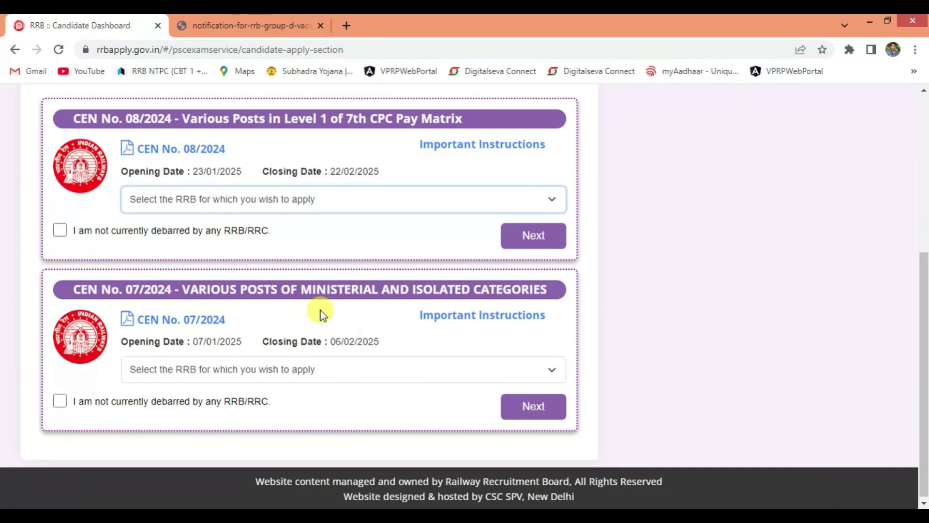
{"action": "left_click", "coordinate": [254, 198]}
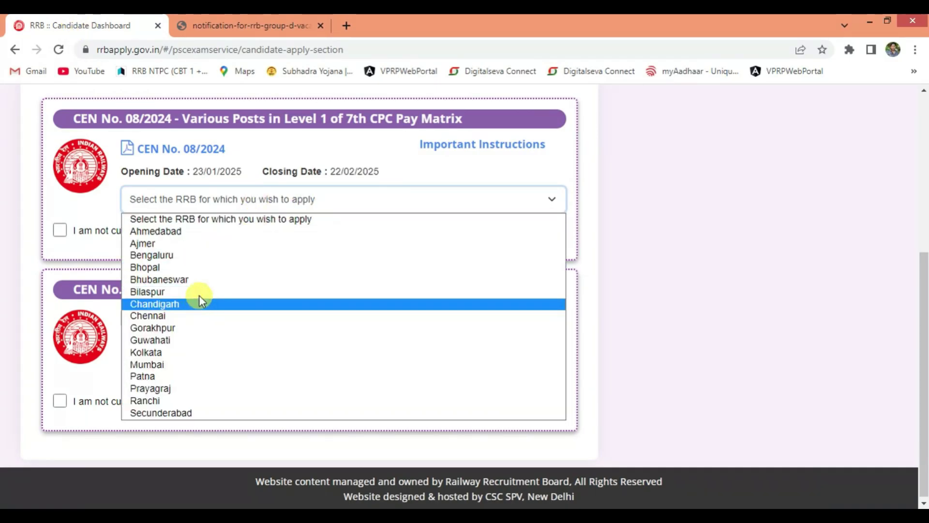
{"action": "left_click", "coordinate": [203, 279]}
{"action": "left_click", "coordinate": [58, 230]}
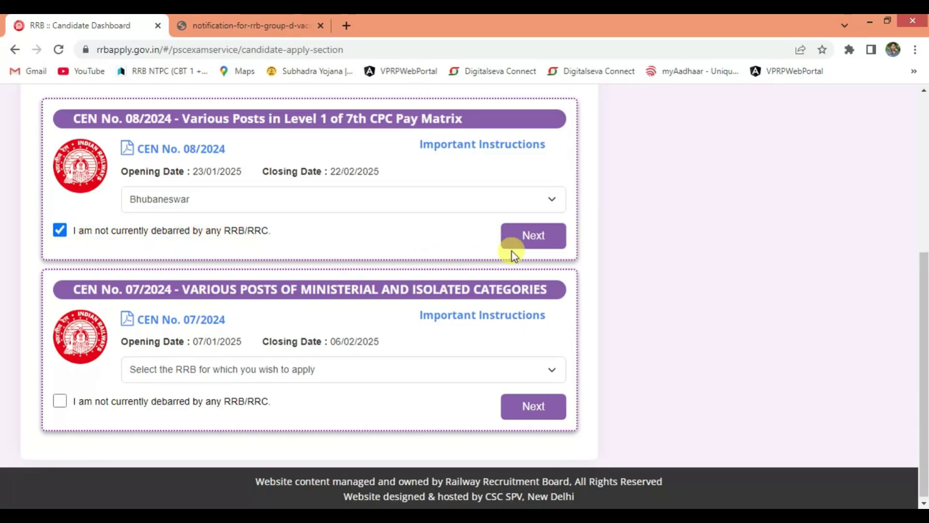
{"action": "left_click", "coordinate": [546, 251]}
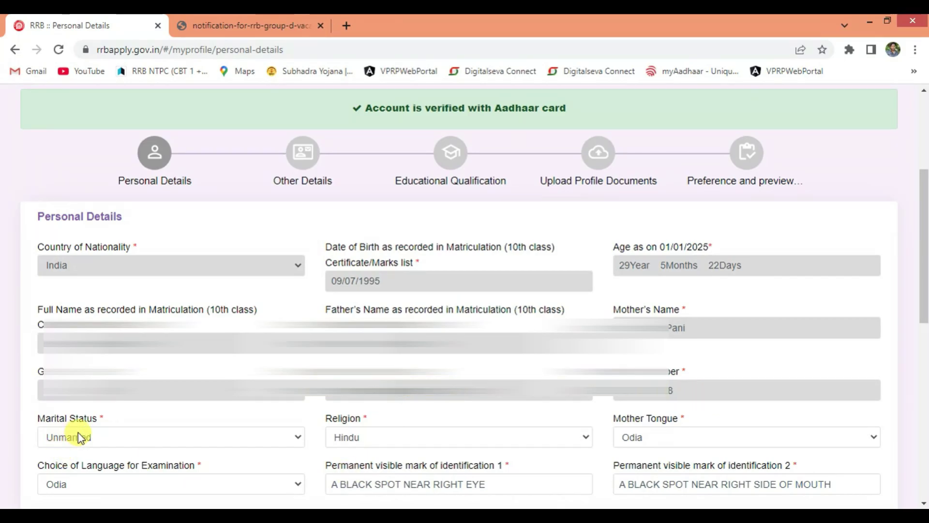
- Keep the marital status as Unmarried and select Odia for both the examination language and the mother tongue
{"action": "left_click", "coordinate": [99, 437]}
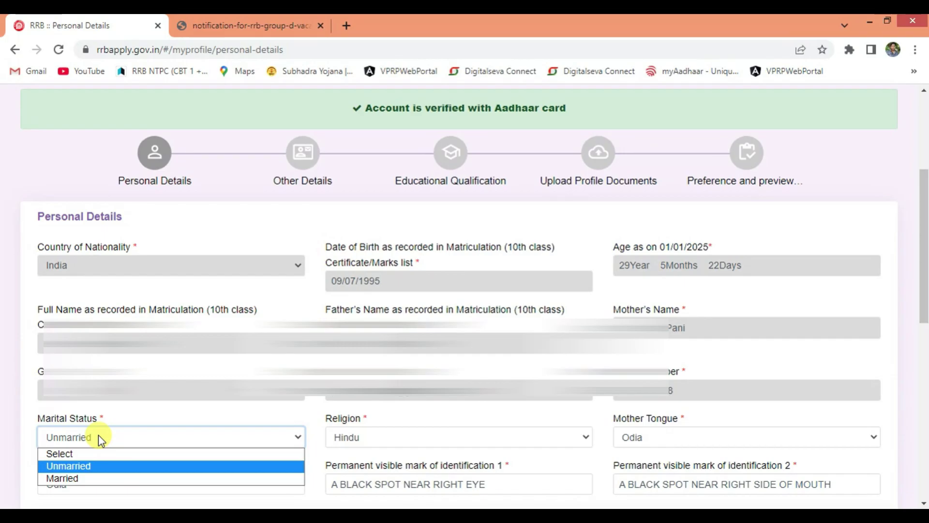
{"action": "left_click", "coordinate": [99, 436]}
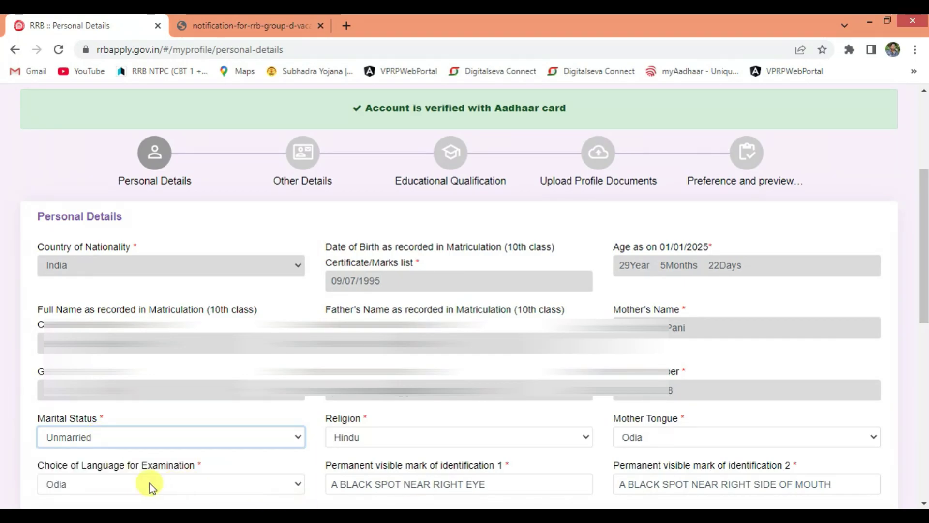
{"action": "left_click", "coordinate": [94, 482]}
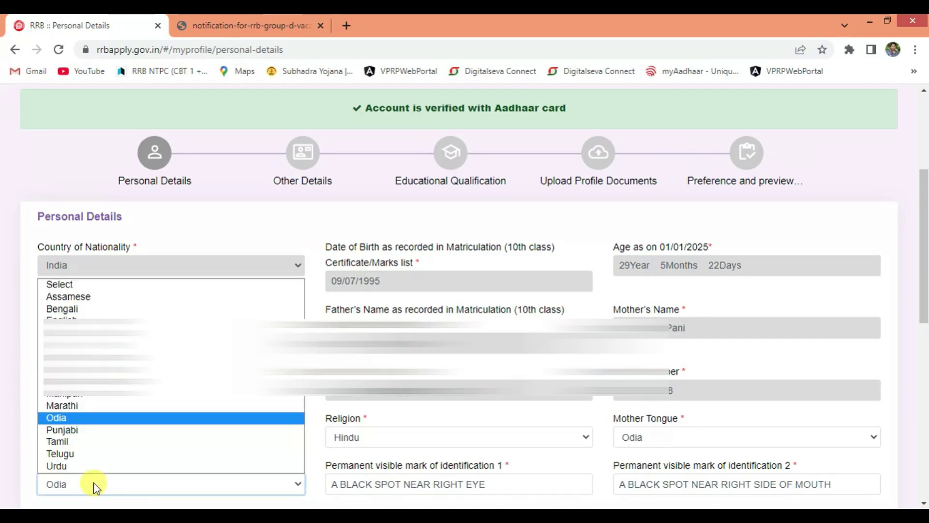
{"action": "left_click", "coordinate": [73, 417]}
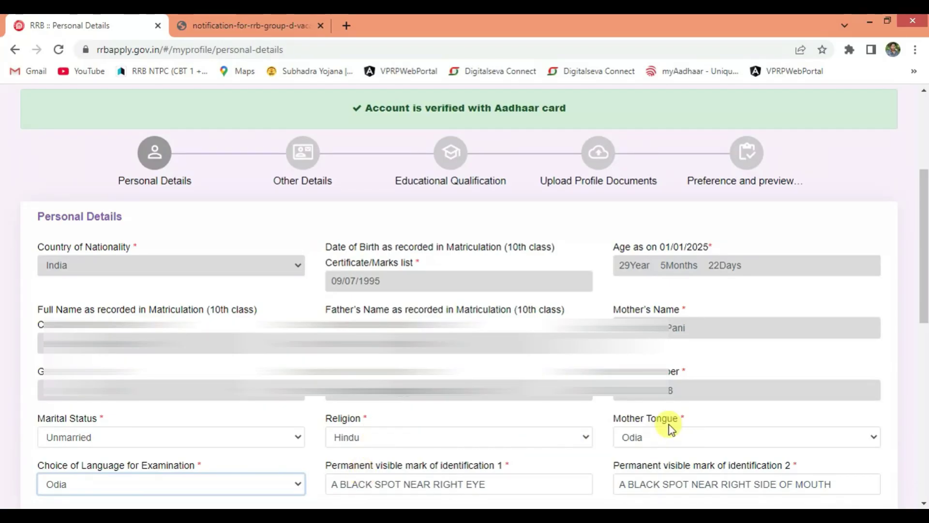
{"action": "left_click", "coordinate": [656, 438]}
{"action": "left_click", "coordinate": [655, 438]}
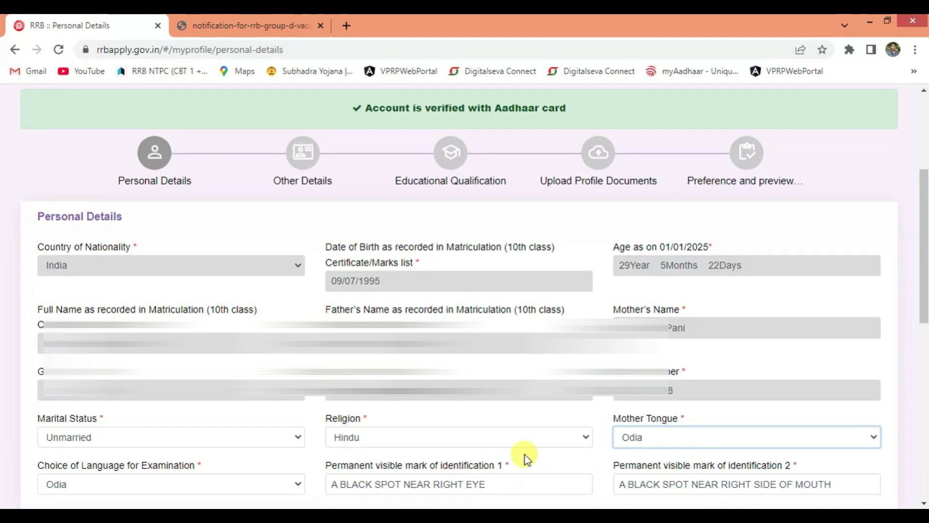
- Select UR (Unreserved) as the community and save the personal details
{"action": "scroll", "coordinate": [526, 457], "scroll_direction": "down", "scroll_amount": 8}
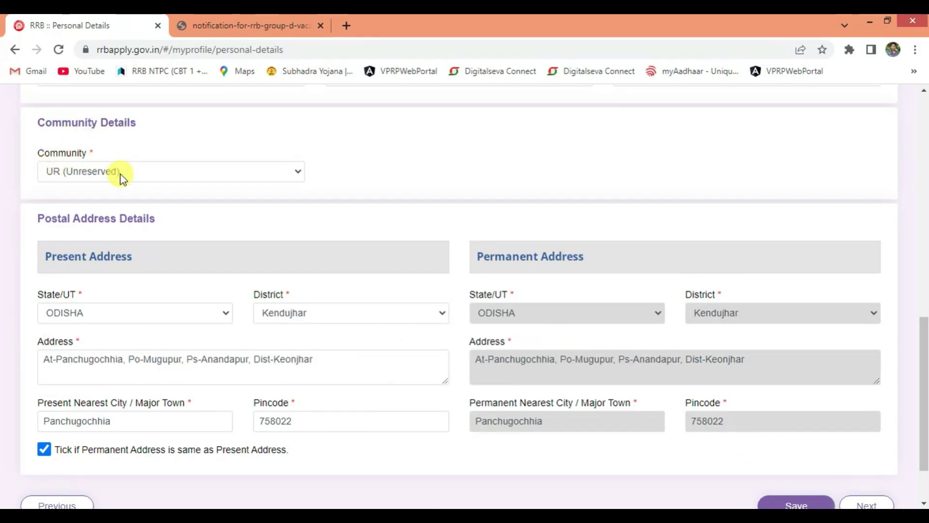
{"action": "left_click", "coordinate": [142, 171]}
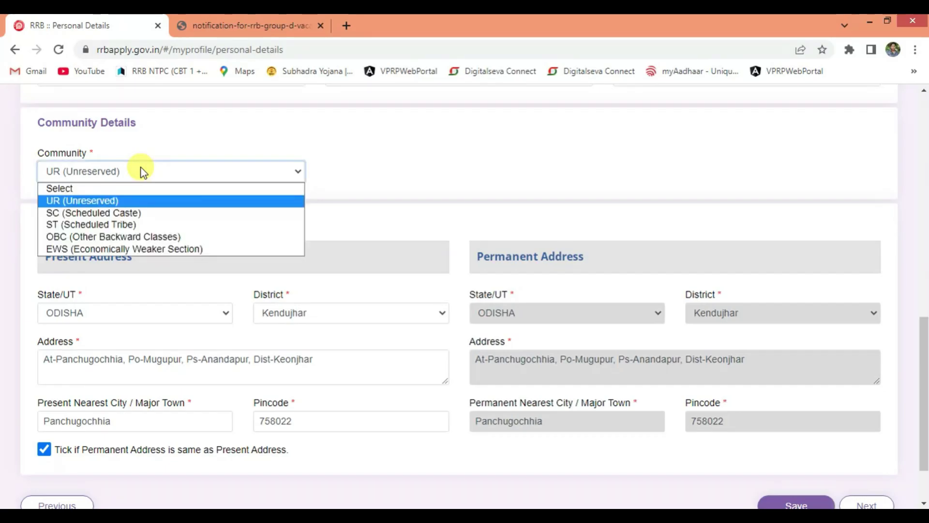
{"action": "left_click", "coordinate": [108, 199]}
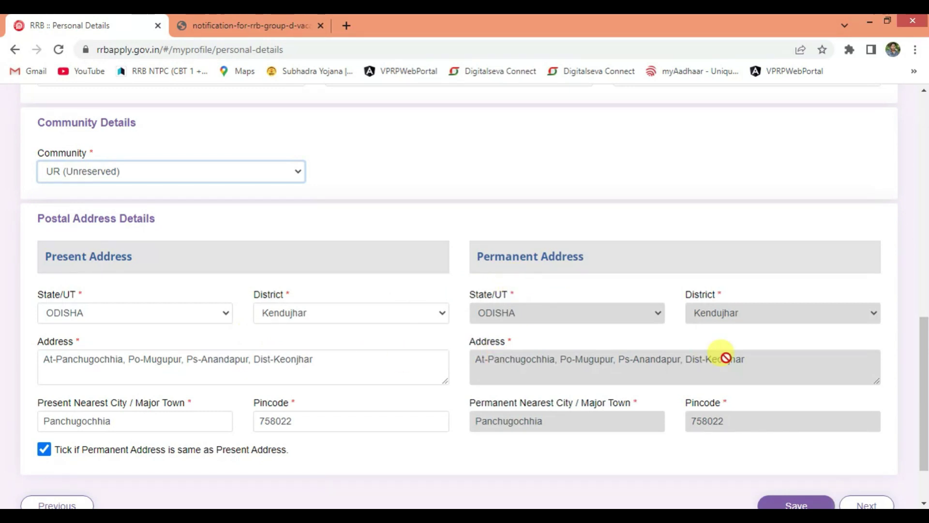
{"action": "scroll", "coordinate": [301, 297], "scroll_direction": "down", "scroll_amount": 1}
{"action": "left_click", "coordinate": [798, 501]}
- Go through the Other Details questions and select Not Applicable as the current department/organization
{"action": "scroll", "coordinate": [760, 429], "scroll_direction": "down", "scroll_amount": 2}
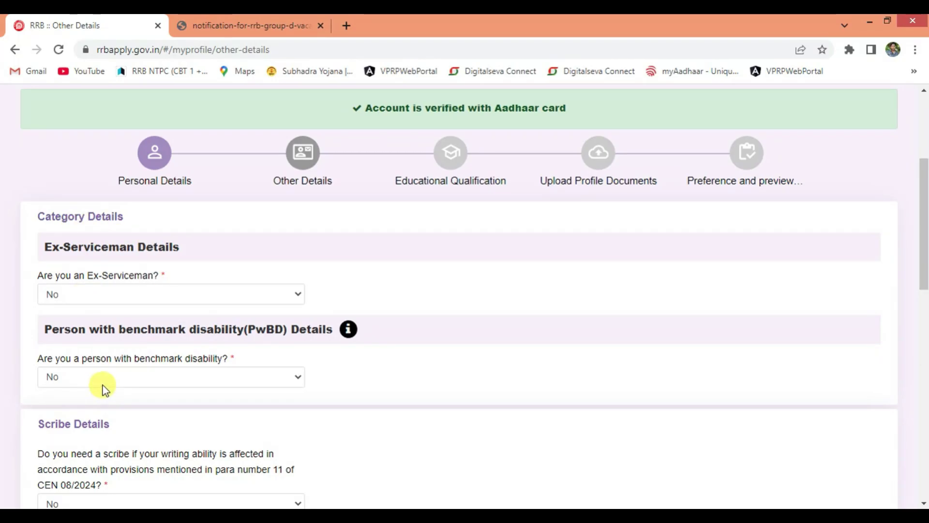
{"action": "scroll", "coordinate": [123, 249], "scroll_direction": "down", "scroll_amount": 3}
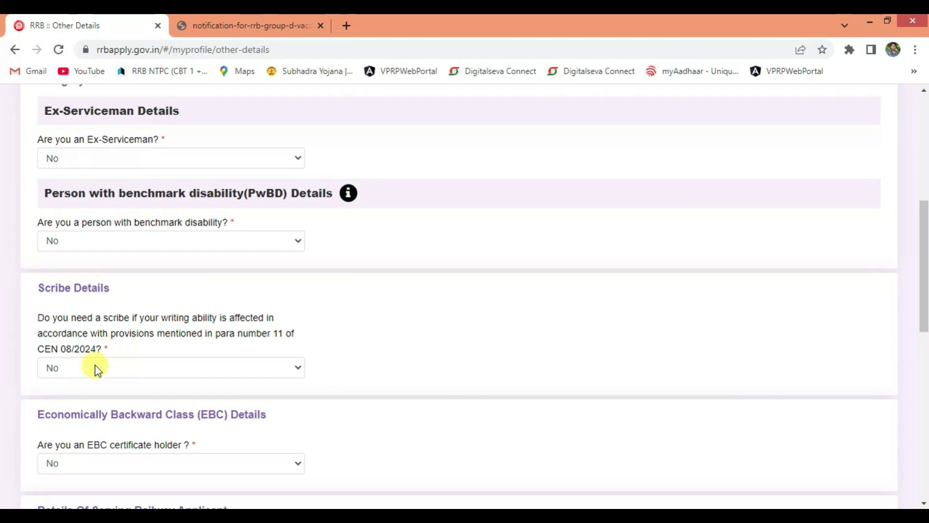
{"action": "scroll", "coordinate": [97, 371], "scroll_direction": "down", "scroll_amount": 4}
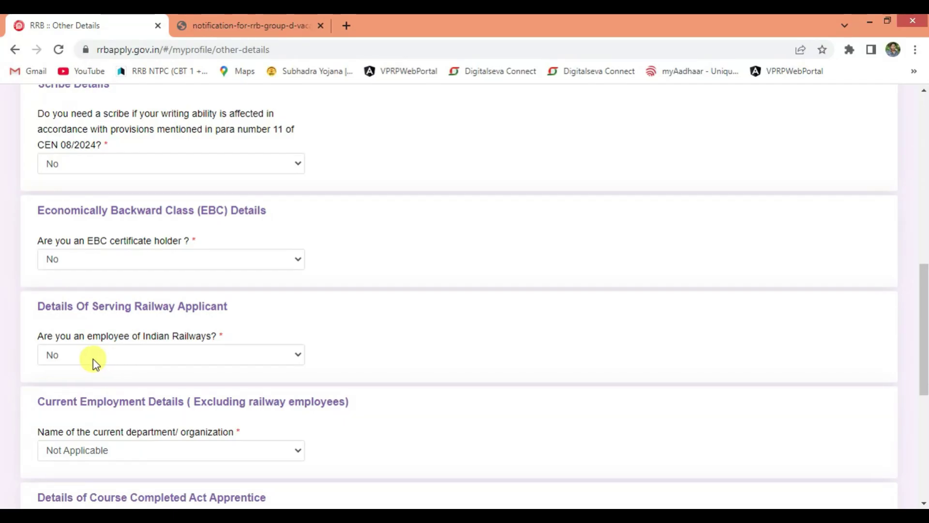
{"action": "scroll", "coordinate": [75, 362], "scroll_direction": "down", "scroll_amount": 1}
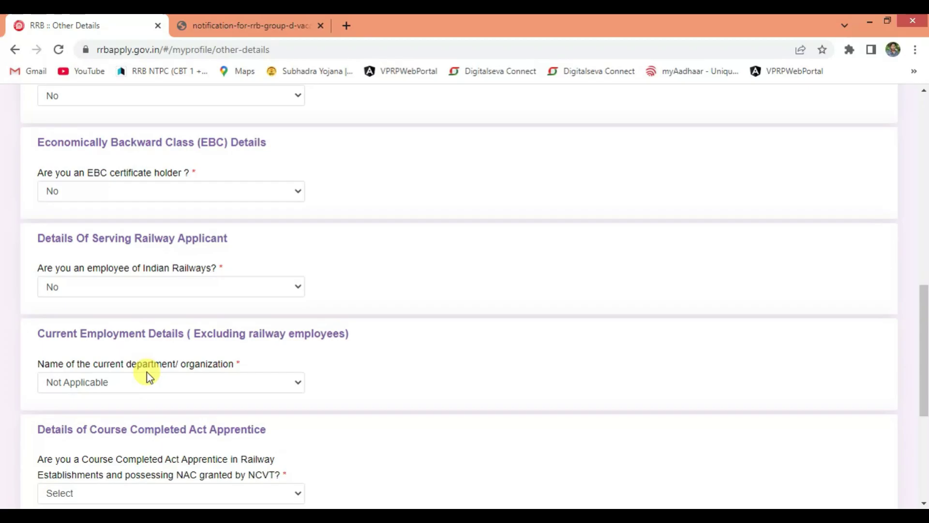
{"action": "scroll", "coordinate": [149, 375], "scroll_direction": "down", "scroll_amount": 1}
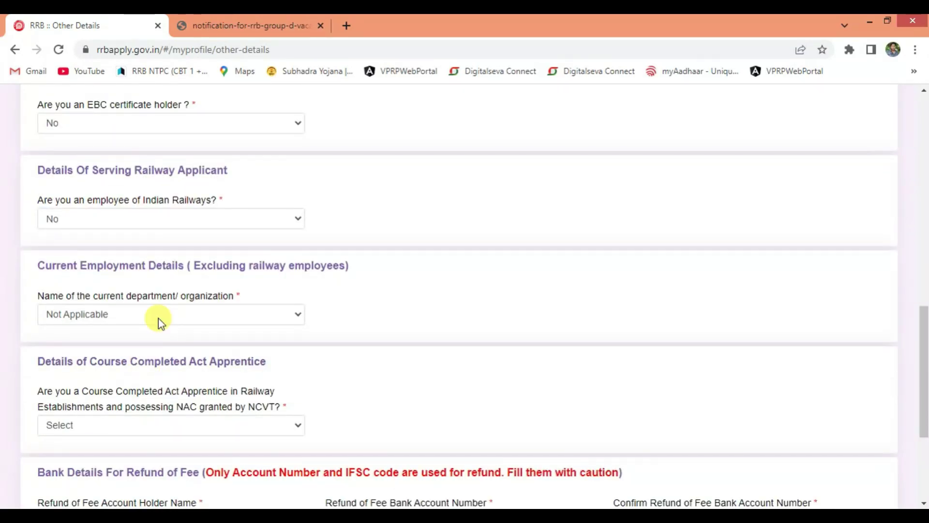
{"action": "left_click", "coordinate": [124, 313]}
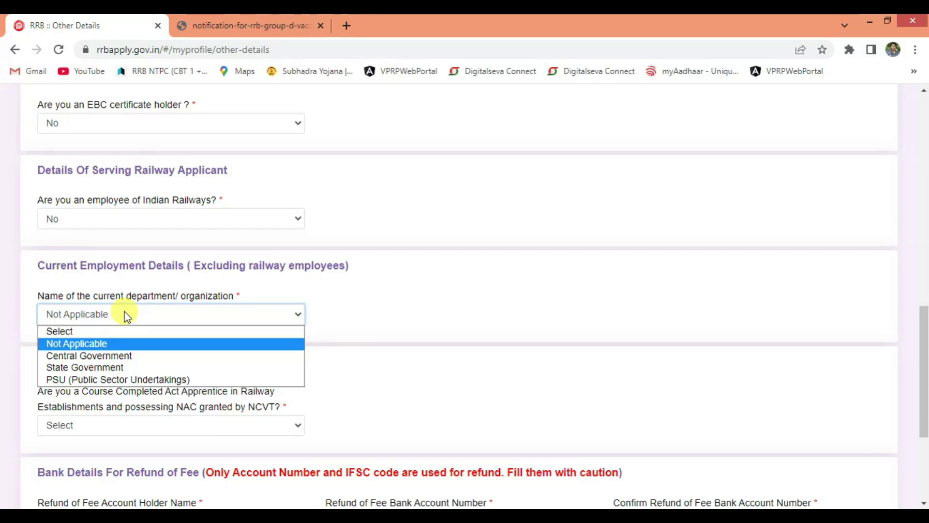
{"action": "left_click", "coordinate": [96, 345]}
- Answer No to the Course Completed Act Apprentice question
{"action": "scroll", "coordinate": [44, 223], "scroll_direction": "down", "scroll_amount": 3}
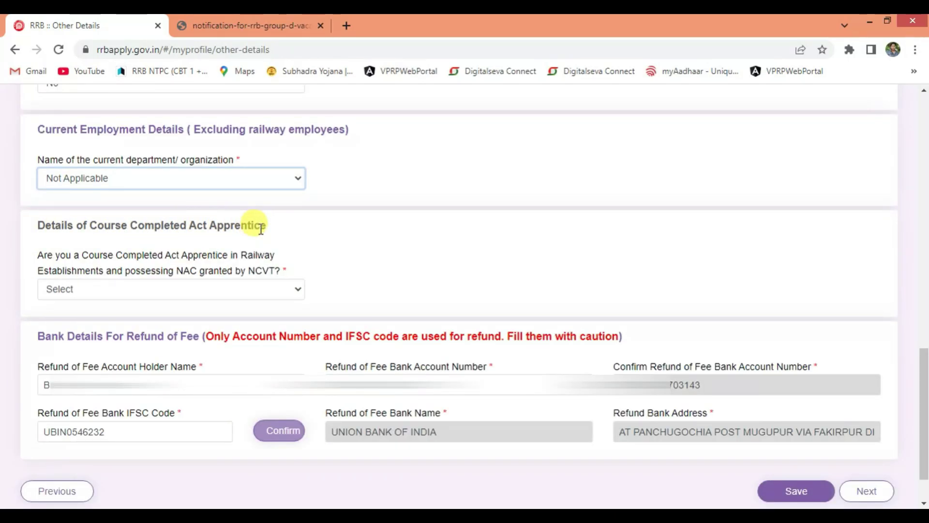
{"action": "left_click", "coordinate": [181, 281]}
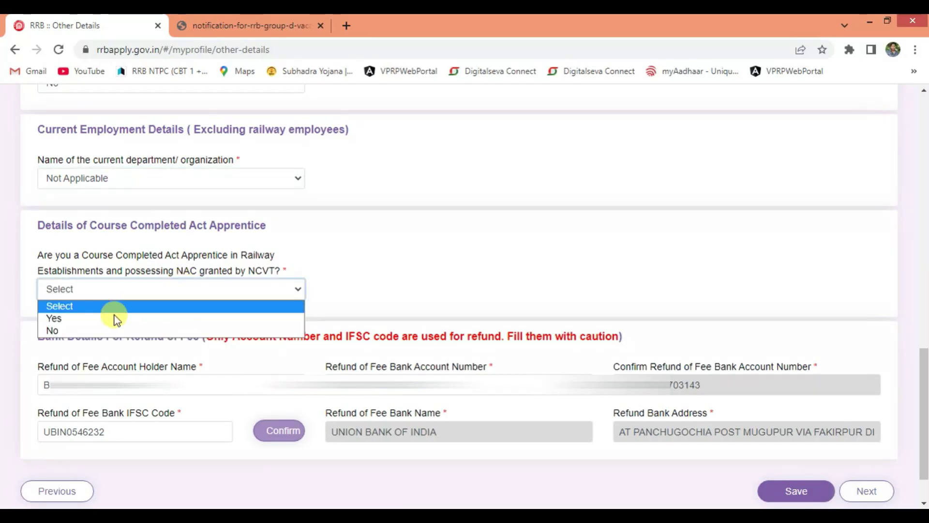
{"action": "left_click", "coordinate": [99, 330]}
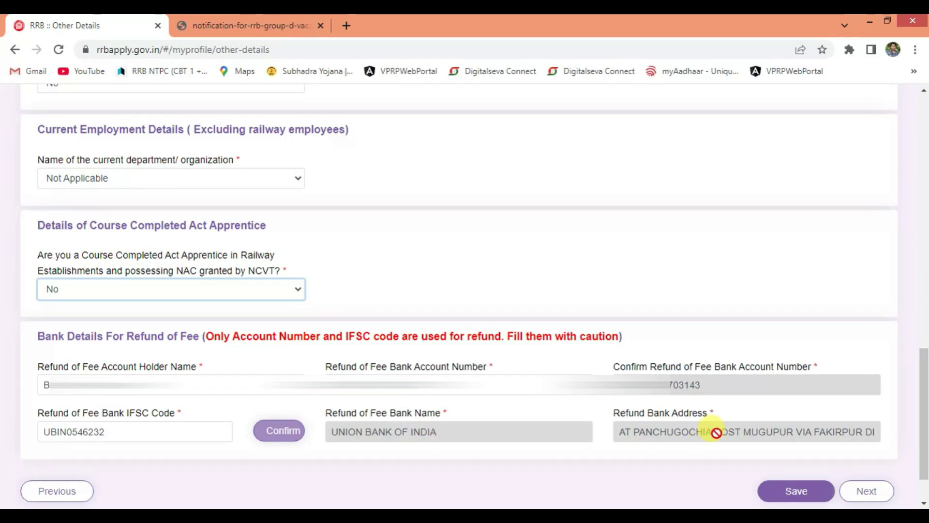
- Save the other details and go through the Matriculation/SSLC board and certificate serial number fields to the document upload stage
{"action": "left_click", "coordinate": [789, 489]}
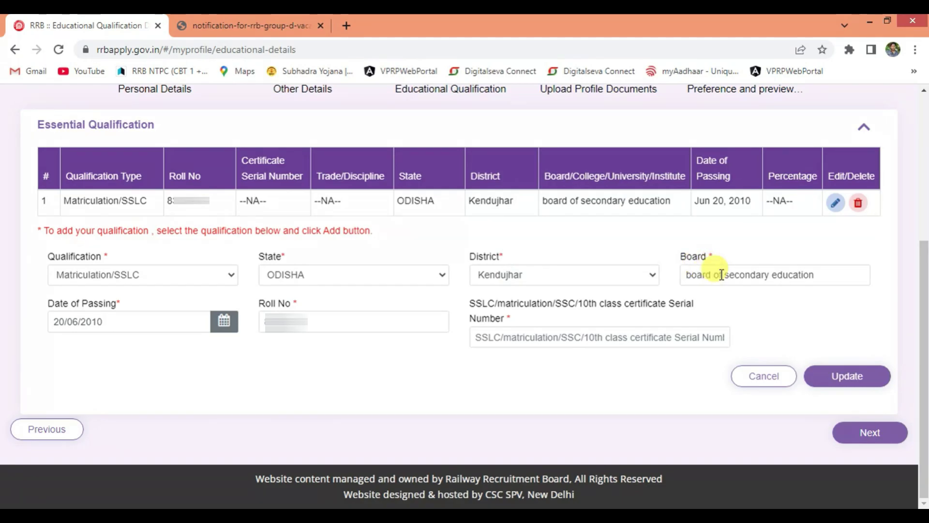
{"action": "left_click", "coordinate": [821, 274]}
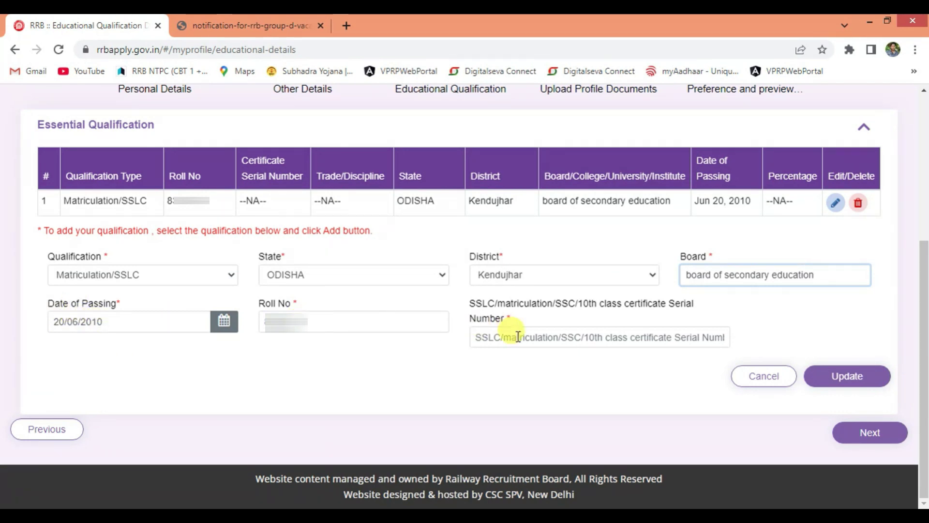
{"action": "left_click", "coordinate": [536, 336]}
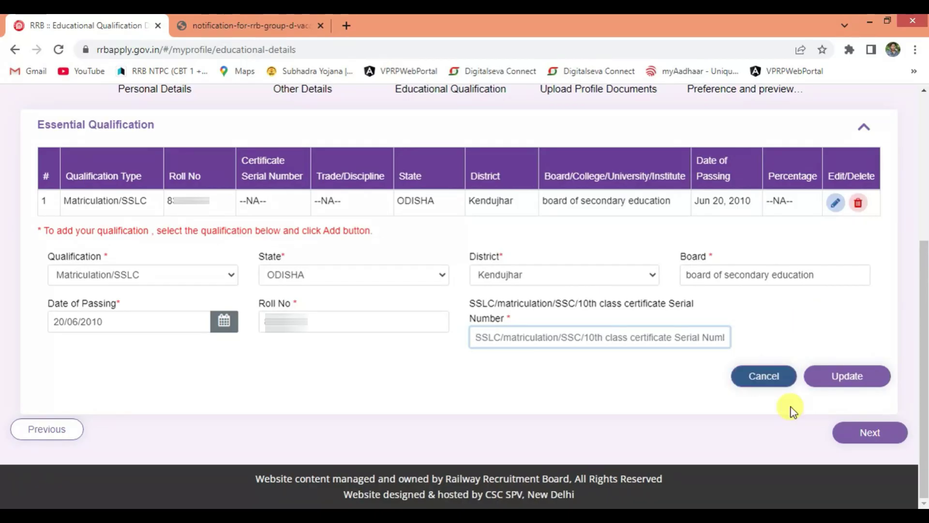
{"action": "left_click", "coordinate": [871, 435]}
- Examine the photograph and signature specifications, including the required ink colour, signature box size, file size and image format
{"action": "scroll", "coordinate": [431, 311], "scroll_direction": "down", "scroll_amount": 3}
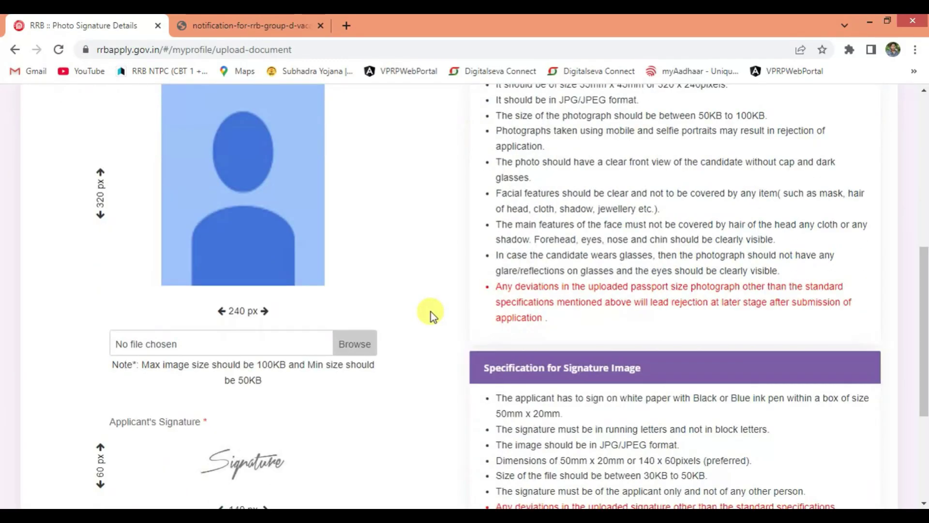
{"action": "scroll", "coordinate": [260, 232], "scroll_direction": "down", "scroll_amount": 3}
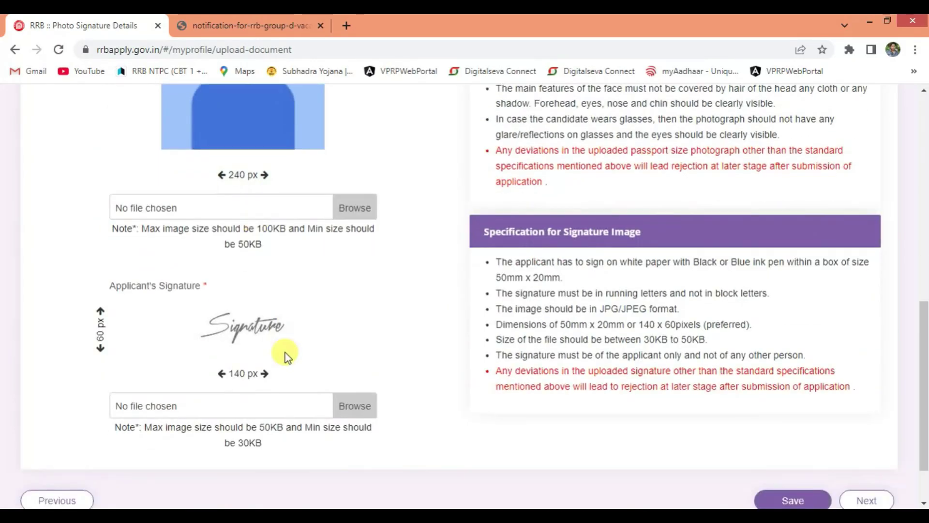
{"action": "scroll", "coordinate": [357, 271], "scroll_direction": "up", "scroll_amount": 5}
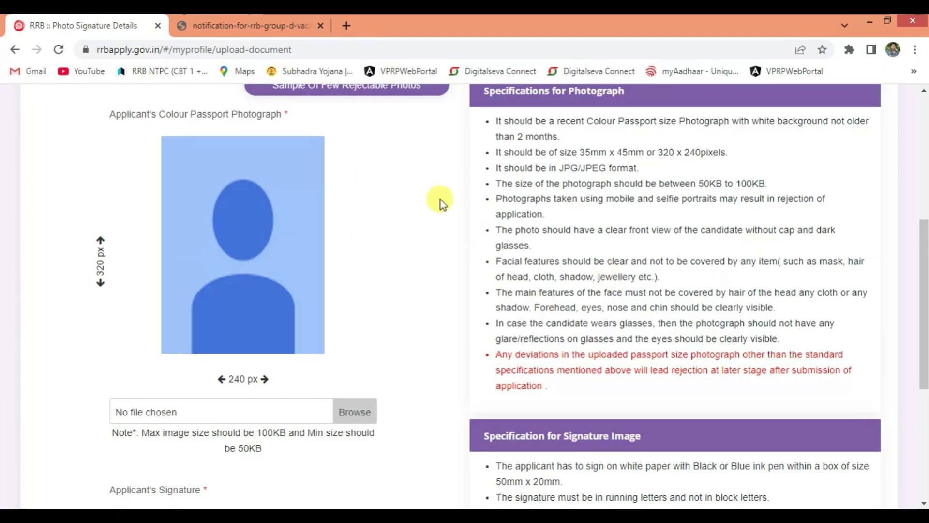
{"action": "scroll", "coordinate": [436, 269], "scroll_direction": "down", "scroll_amount": 4}
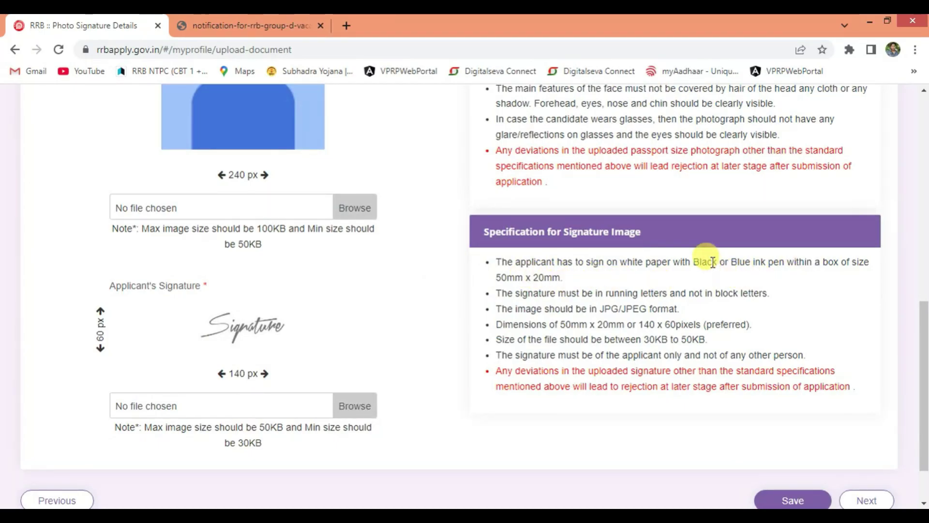
{"action": "left_click_drag", "start_coordinate": [693, 261], "coordinate": [739, 262]}
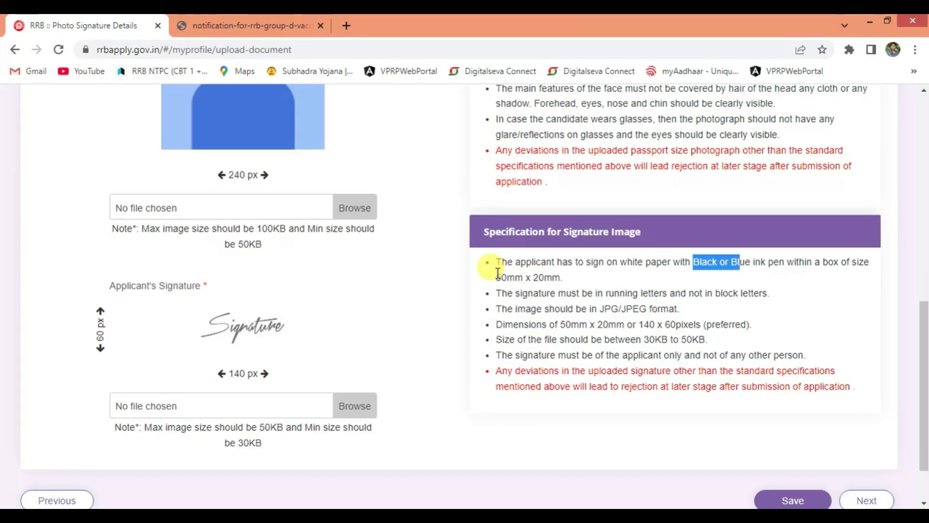
{"action": "left_click_drag", "start_coordinate": [496, 277], "coordinate": [546, 277]}
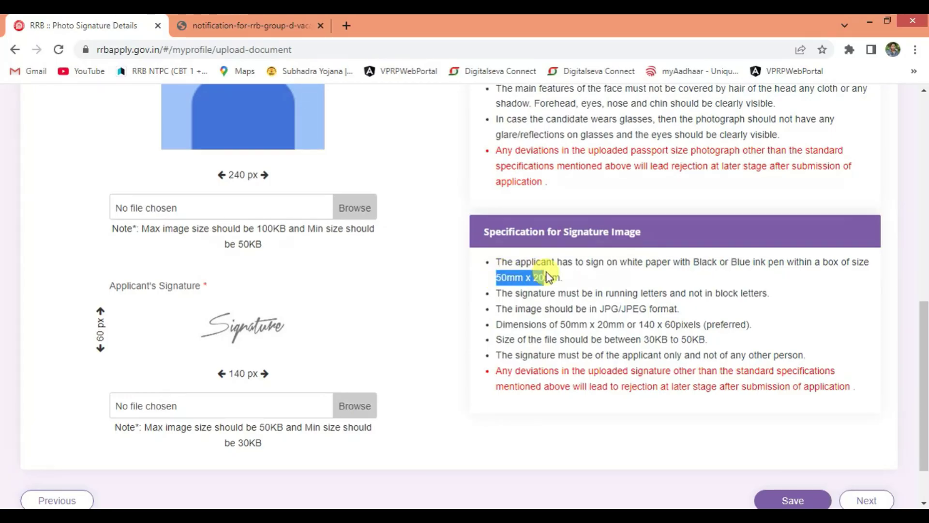
{"action": "left_click_drag", "start_coordinate": [644, 339], "coordinate": [701, 339]}
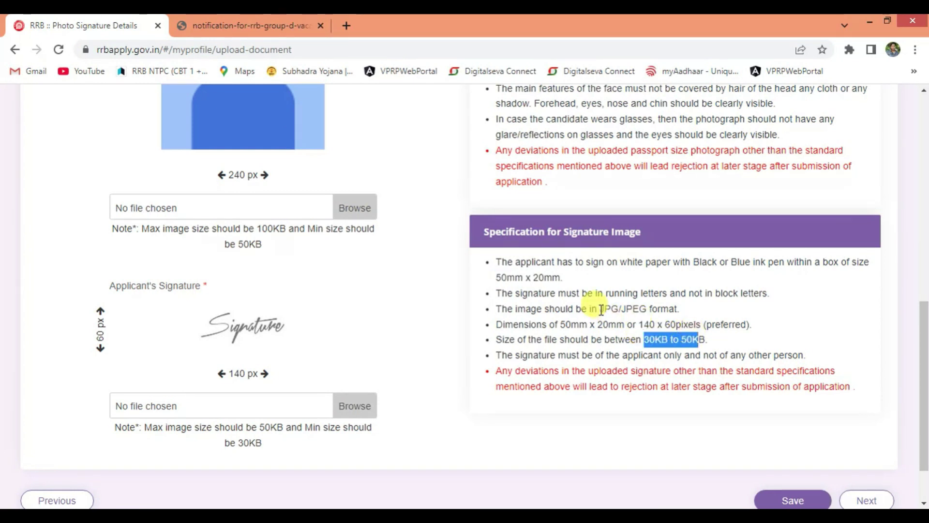
{"action": "left_click_drag", "start_coordinate": [601, 309], "coordinate": [661, 309]}
{"action": "scroll", "coordinate": [407, 271], "scroll_direction": "up", "scroll_amount": 5}
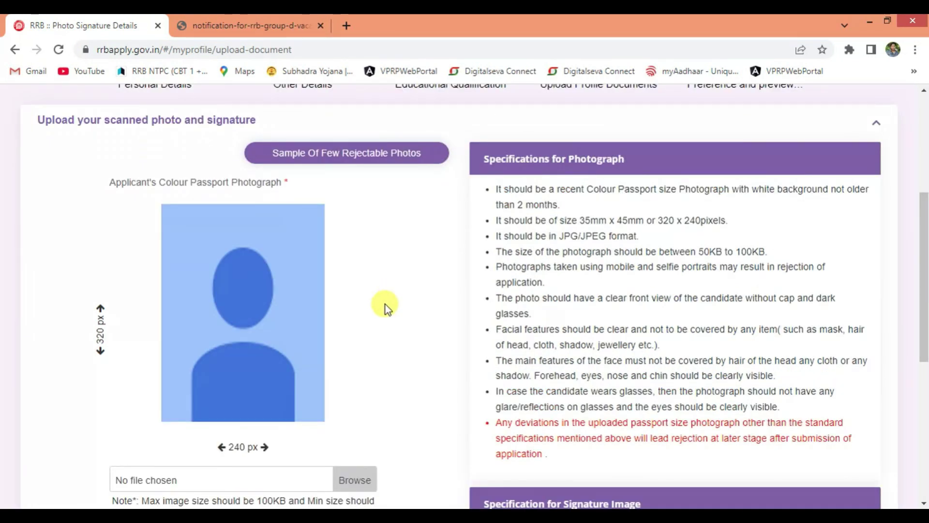
- Upload my pic.jpeg as the applicant's colour passport photograph and accept its crop
{"action": "scroll", "coordinate": [382, 308], "scroll_direction": "down", "scroll_amount": 7}
{"action": "scroll", "coordinate": [372, 312], "scroll_direction": "up", "scroll_amount": 4}
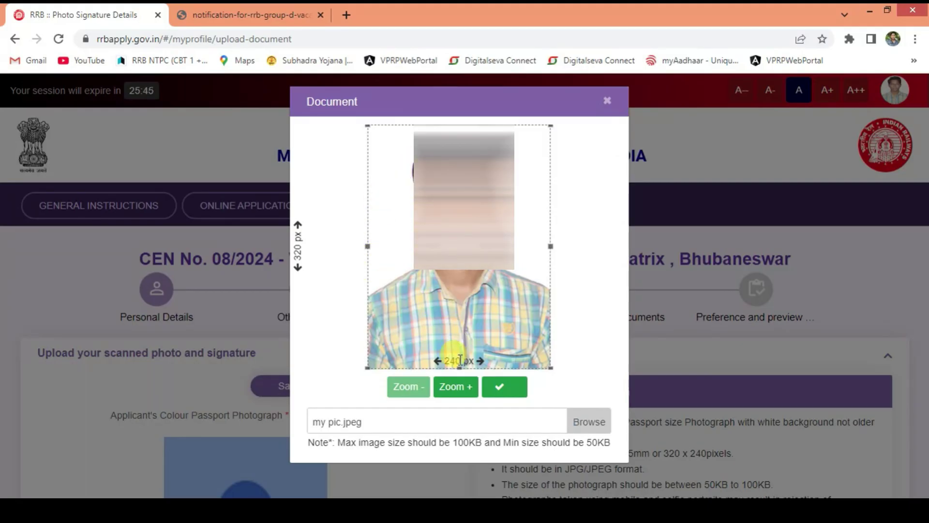
{"action": "left_click_drag", "start_coordinate": [367, 123], "coordinate": [342, 124]}
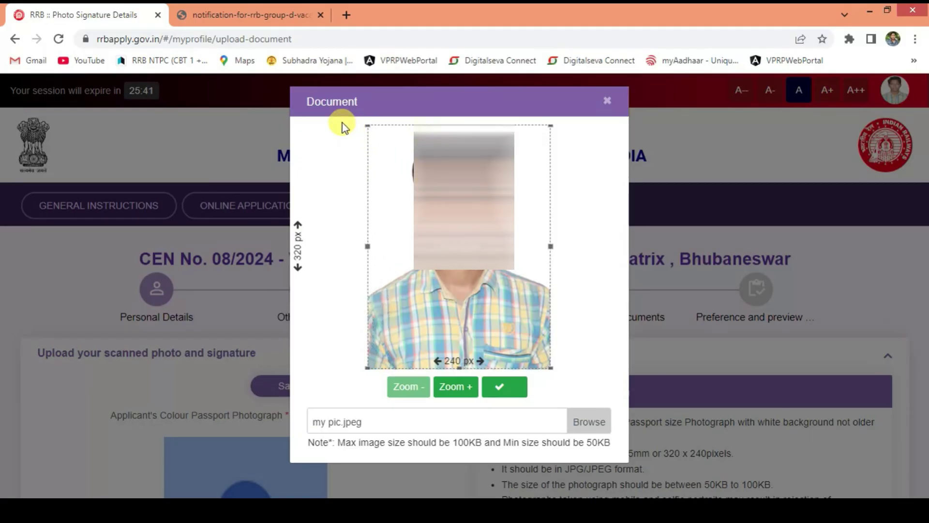
{"action": "left_click", "coordinate": [506, 388]}
{"action": "left_click", "coordinate": [506, 388]}
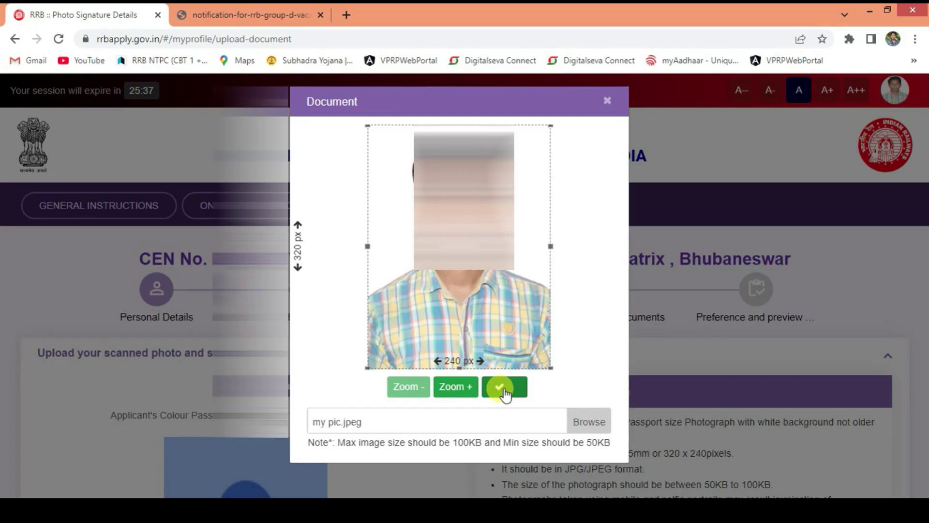
- Upload sign.jpg as the applicant's signature, accept its crop and save the documents to continue to the post preferences
{"action": "scroll", "coordinate": [359, 419], "scroll_direction": "down", "scroll_amount": 4}
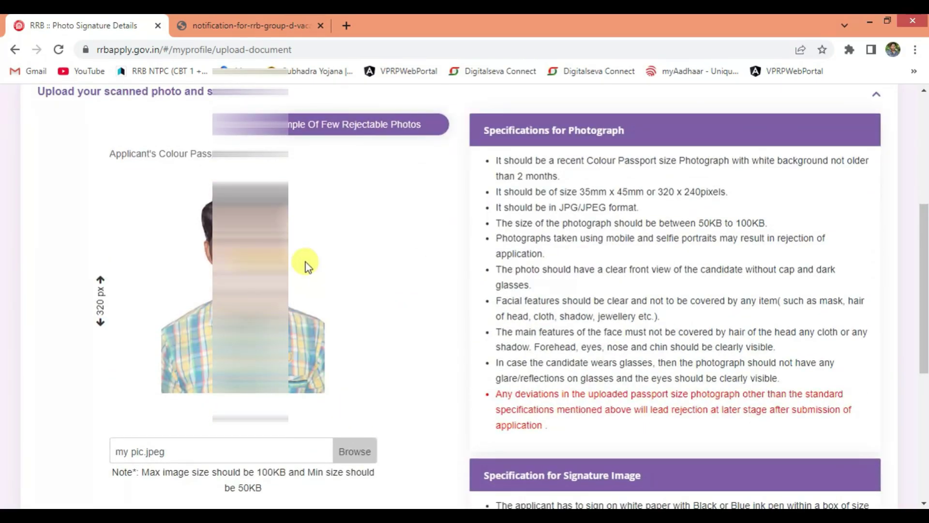
{"action": "scroll", "coordinate": [351, 291], "scroll_direction": "down", "scroll_amount": 4}
{"action": "scroll", "coordinate": [339, 349], "scroll_direction": "down", "scroll_amount": 2}
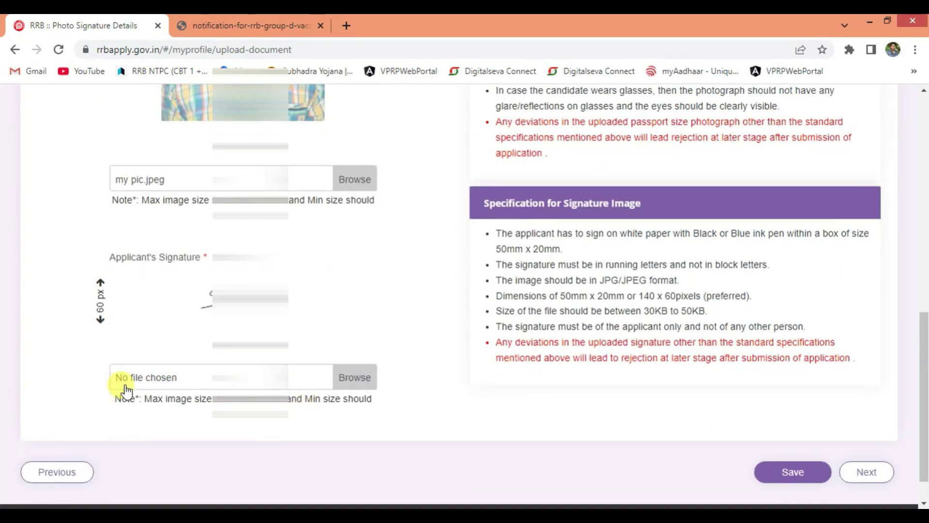
{"action": "left_click", "coordinate": [350, 382]}
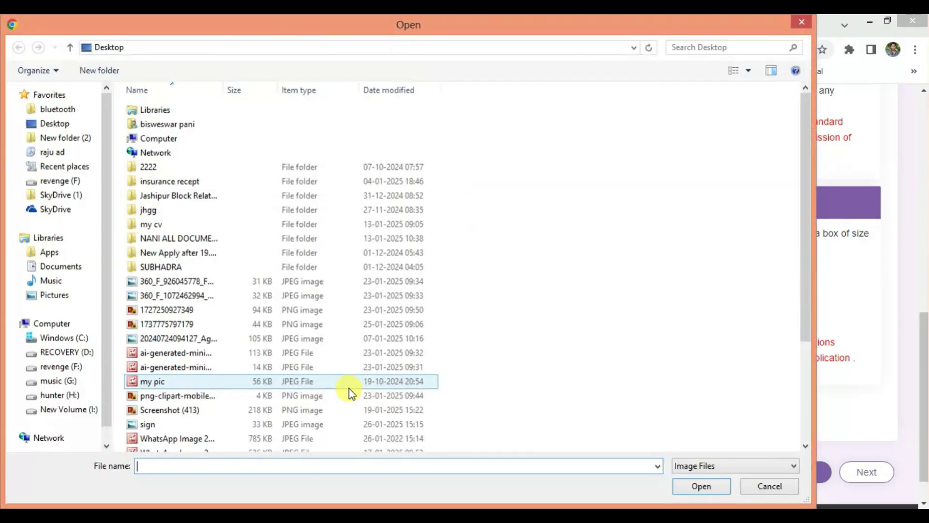
{"action": "left_click_drag", "start_coordinate": [809, 141], "coordinate": [809, 247]}
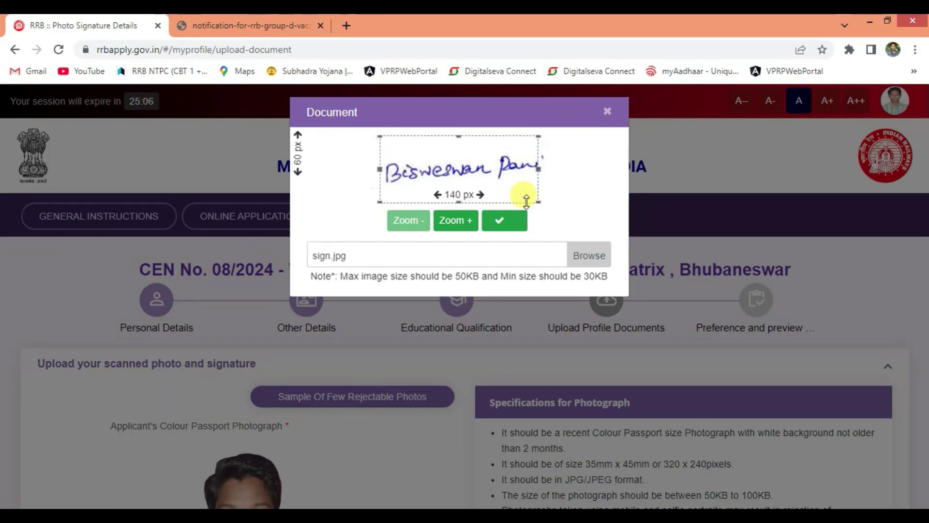
{"action": "left_click", "coordinate": [503, 221]}
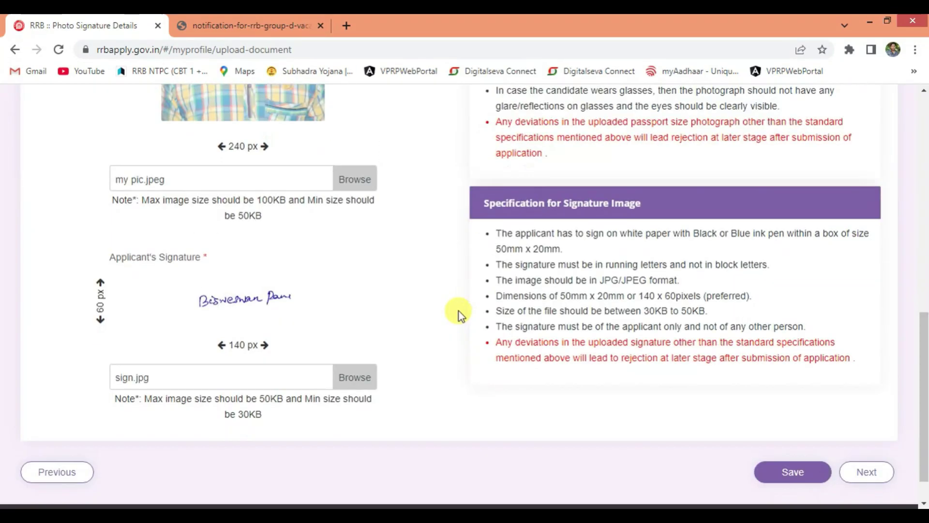
{"action": "left_click", "coordinate": [806, 479]}
{"action": "left_click", "coordinate": [865, 478]}
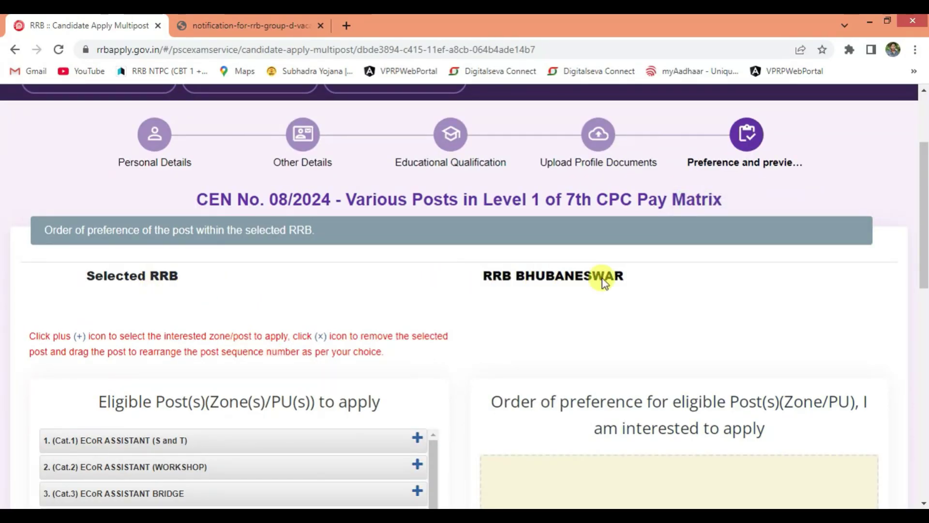
- Review the eligible posts for RRB Bhubaneswar and compare them with the East Coast Railway vacancy table in the notification PDF
{"action": "scroll", "coordinate": [348, 347], "scroll_direction": "down", "scroll_amount": 2}
{"action": "scroll", "coordinate": [496, 333], "scroll_direction": "down", "scroll_amount": 4}
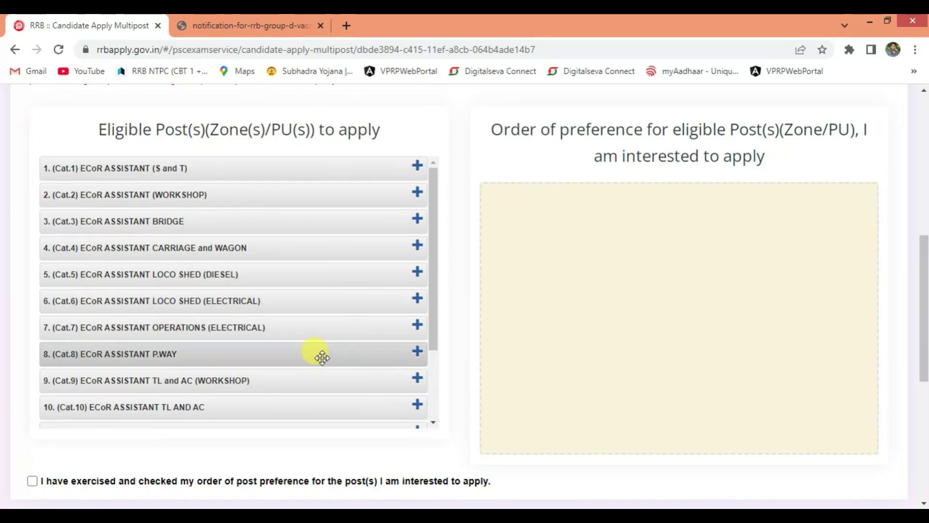
{"action": "scroll", "coordinate": [334, 339], "scroll_direction": "down", "scroll_amount": 1}
{"action": "scroll", "coordinate": [344, 322], "scroll_direction": "down", "scroll_amount": 2}
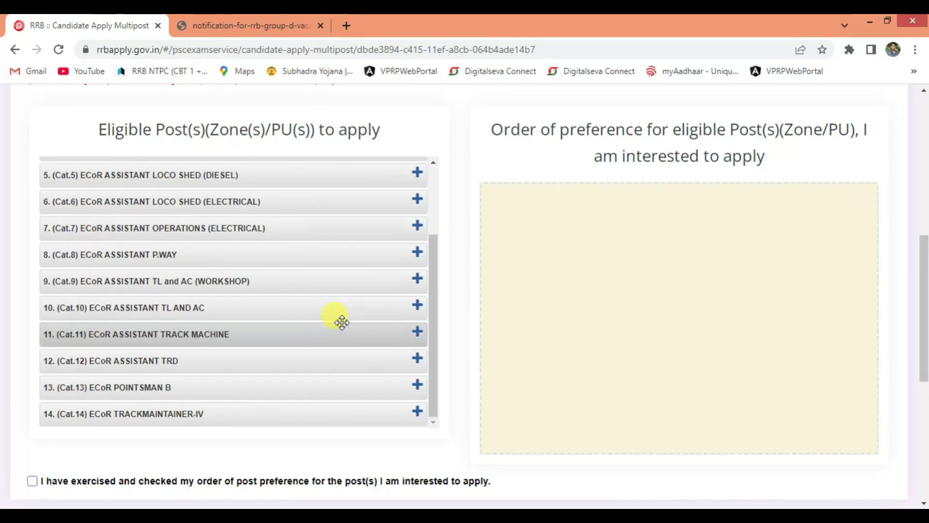
{"action": "left_click", "coordinate": [237, 13]}
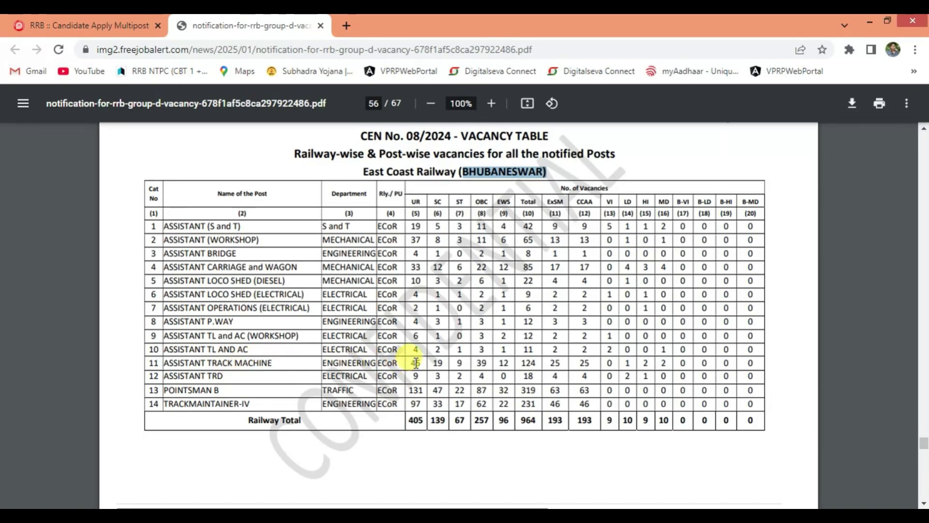
{"action": "left_click", "coordinate": [68, 25]}
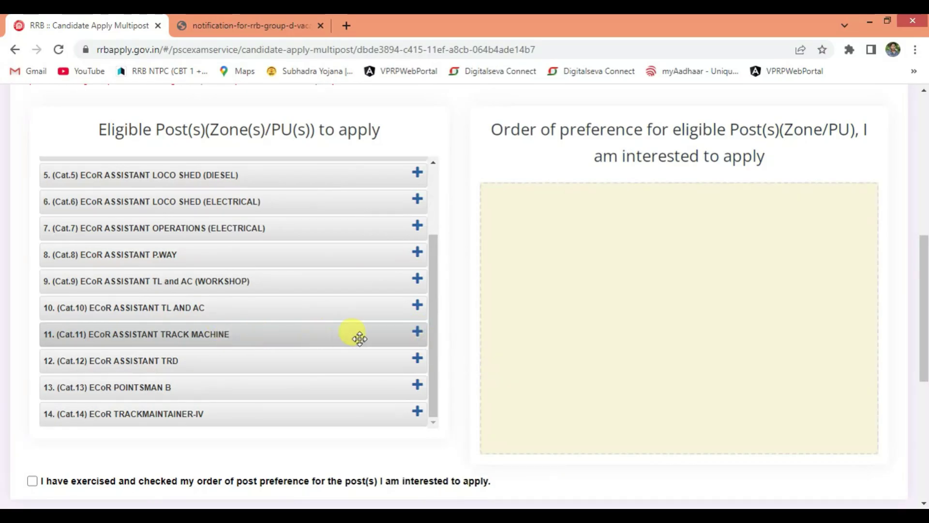
- Add the Cat.11 ECoR Assistant Track Machine post to the preference order and remove it again
{"action": "left_click", "coordinate": [417, 332]}
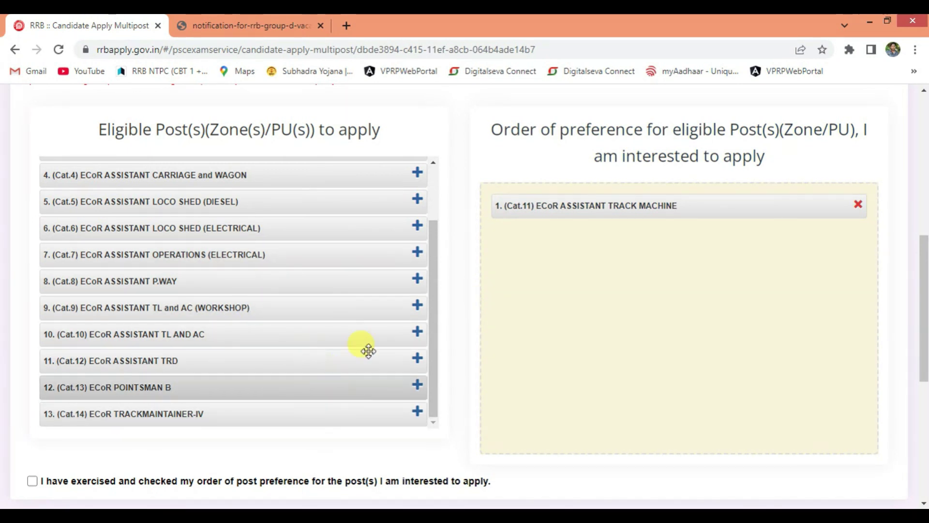
{"action": "left_click_drag", "start_coordinate": [368, 350], "coordinate": [516, 323]}
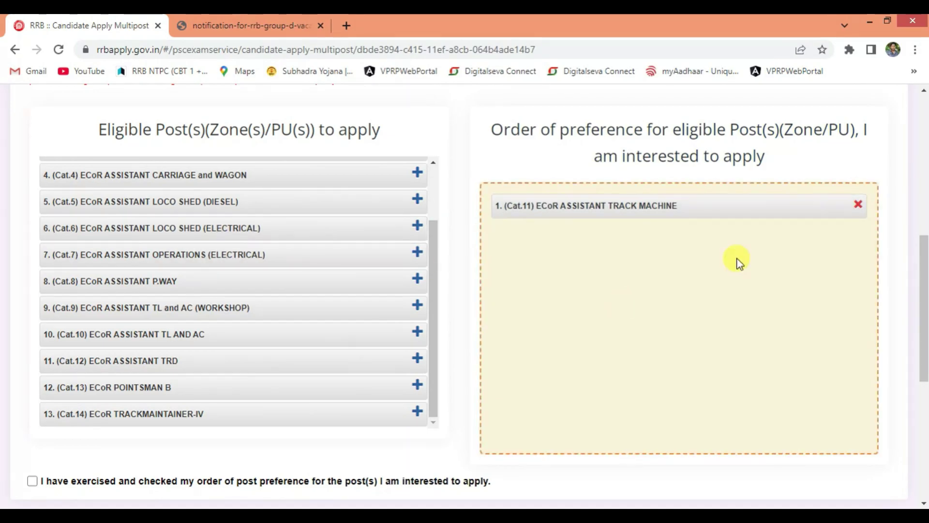
{"action": "left_click", "coordinate": [859, 207]}
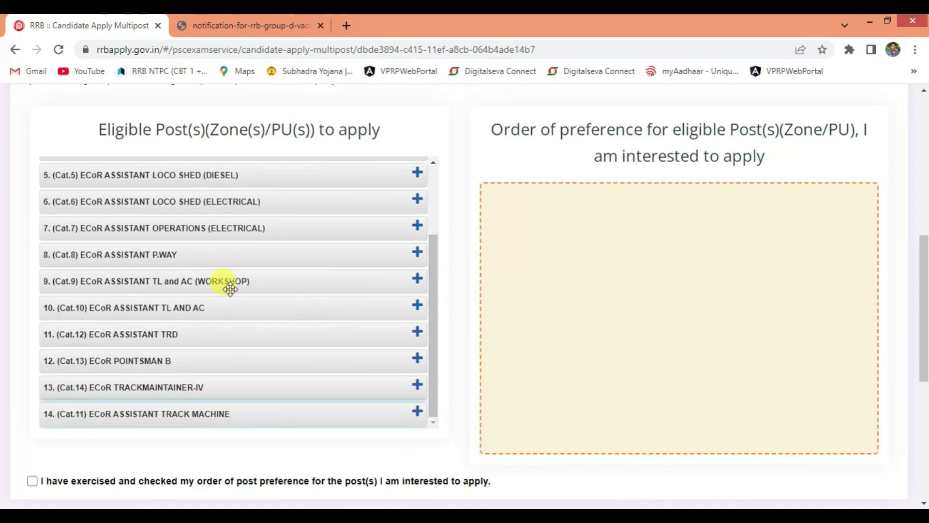
- Check the remaining eligible posts against the UR vacancies in the Bhubaneswar vacancy table to decide the preference order
{"action": "scroll", "coordinate": [339, 375], "scroll_direction": "down", "scroll_amount": 1}
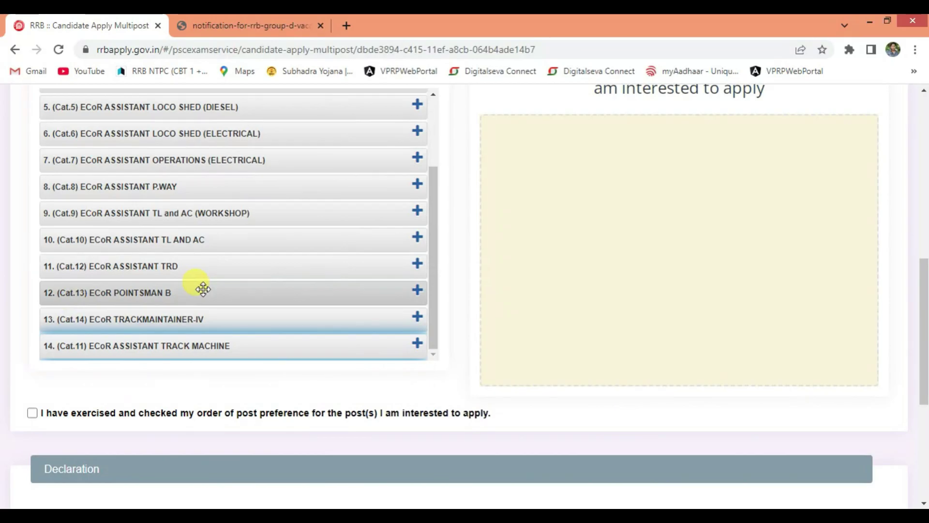
{"action": "scroll", "coordinate": [237, 217], "scroll_direction": "up", "scroll_amount": 2}
{"action": "left_click", "coordinate": [254, 26]}
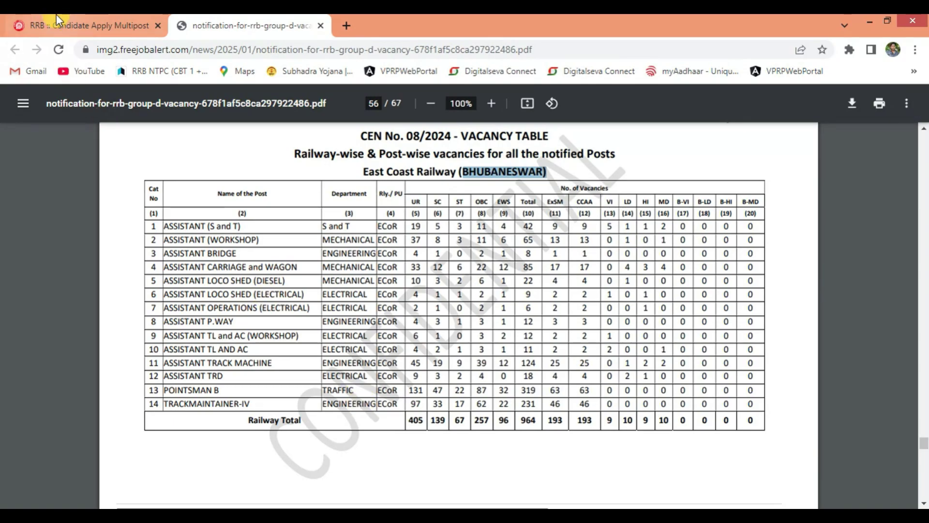
{"action": "left_click", "coordinate": [73, 25]}
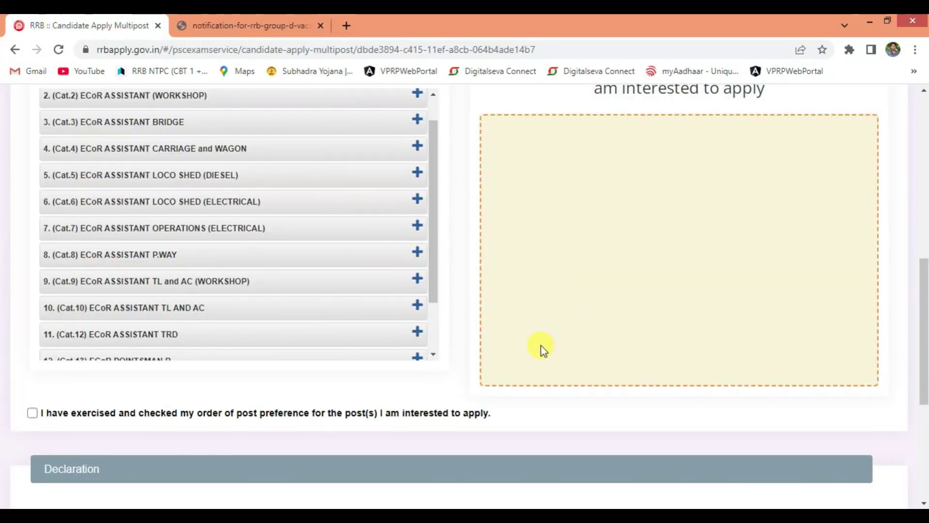
{"action": "scroll", "coordinate": [183, 261], "scroll_direction": "down", "scroll_amount": 3}
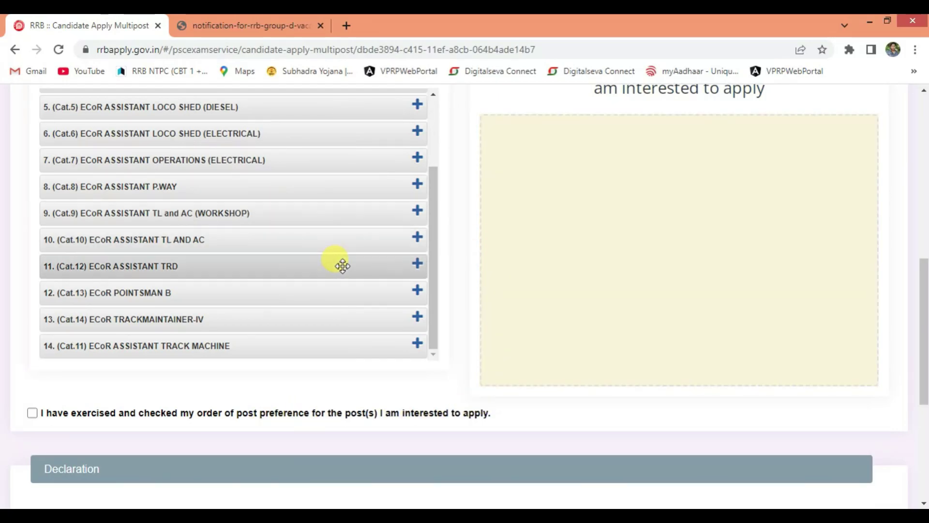
- Confirm that the order of post preference has been checked and accept the eligibility declaration
{"action": "left_click", "coordinate": [32, 413]}
{"action": "scroll", "coordinate": [31, 424], "scroll_direction": "down", "scroll_amount": 5}
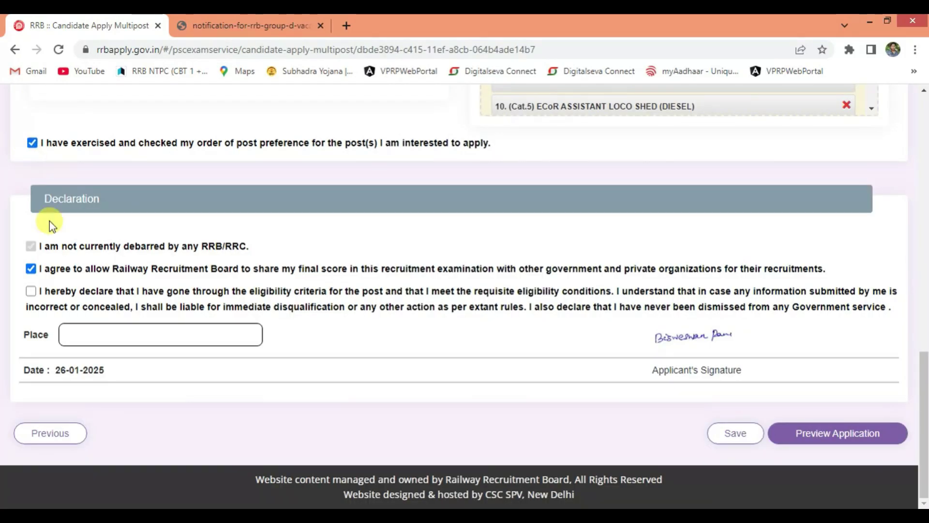
{"action": "left_click", "coordinate": [31, 291]}
- Preview the application, read it through to the declaration and confirm that the details were re-checked and found correct
{"action": "left_click", "coordinate": [884, 445]}
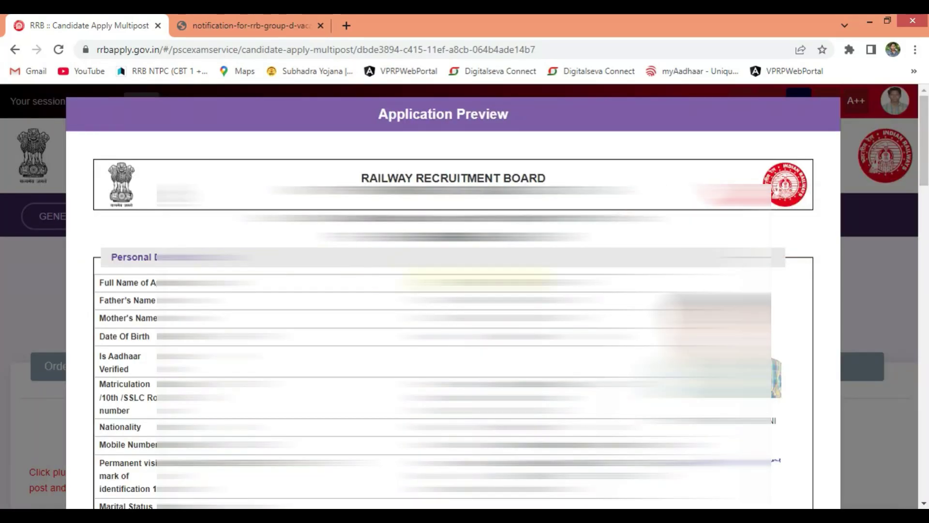
{"action": "scroll", "coordinate": [399, 293], "scroll_direction": "down", "scroll_amount": 20}
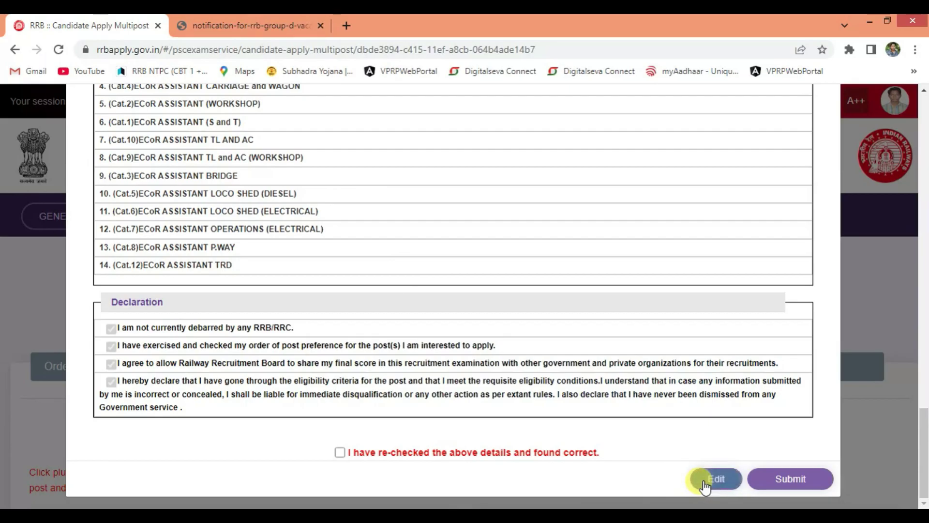
{"action": "left_click", "coordinate": [340, 453]}
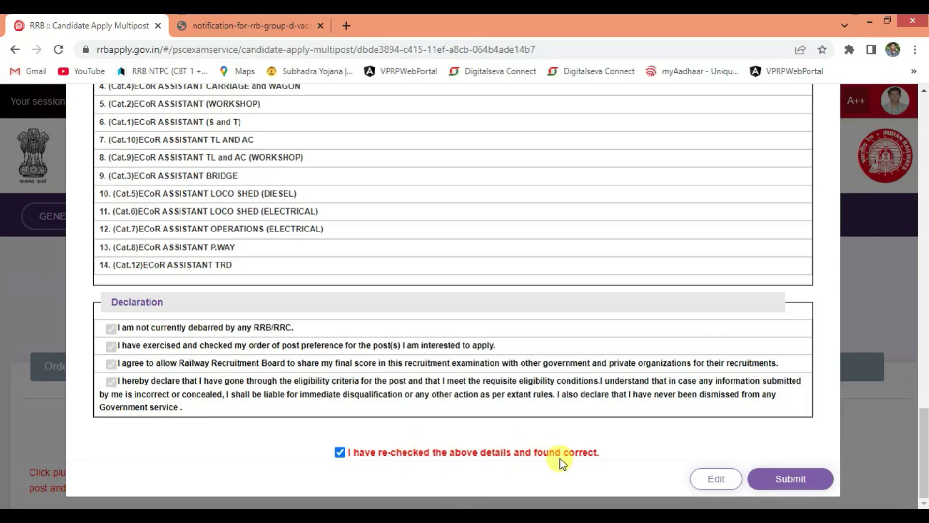
- Submit the previewed application and confirm the final submission
{"action": "left_click", "coordinate": [789, 480]}
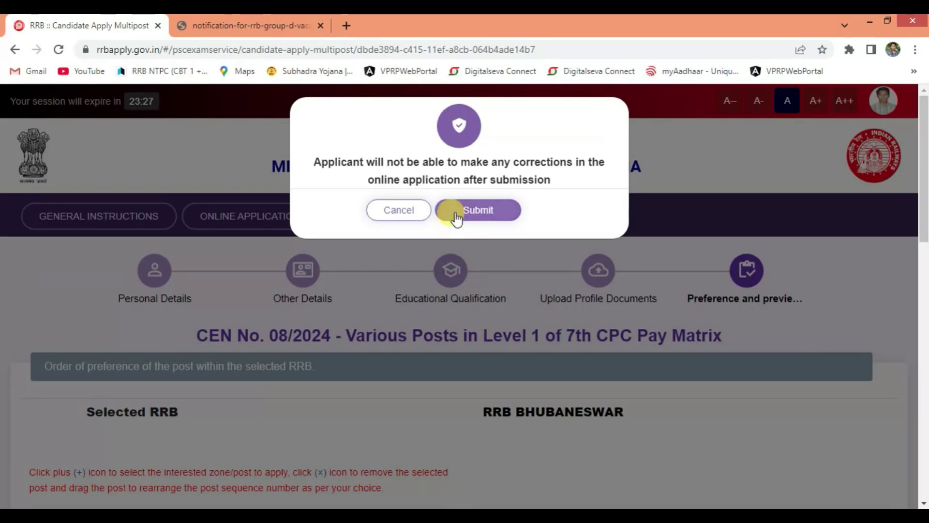
{"action": "left_click", "coordinate": [482, 213]}
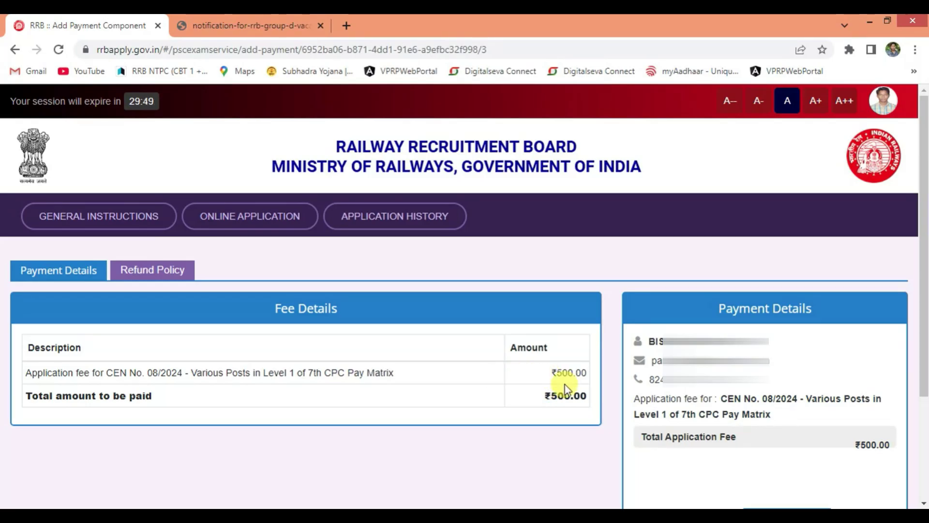
- Start the application fee payment with SBIePay, agree to the Terms & Conditions and proceed to the payment gateway
{"action": "scroll", "coordinate": [565, 388], "scroll_direction": "down", "scroll_amount": 3}
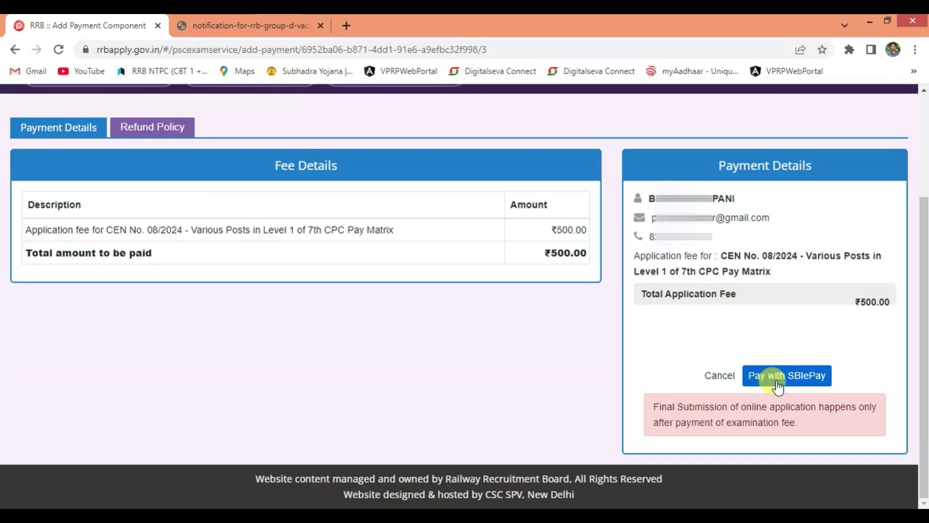
{"action": "left_click", "coordinate": [778, 382]}
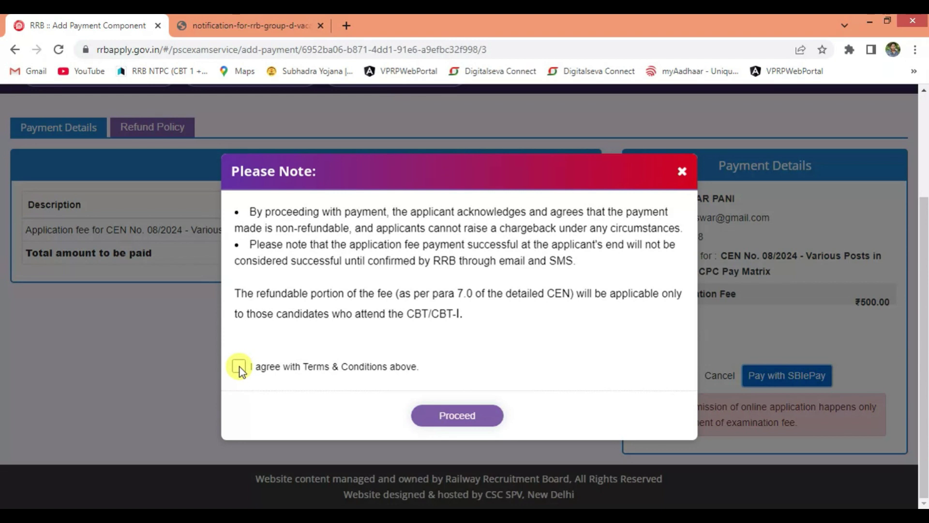
{"action": "left_click", "coordinate": [457, 418]}
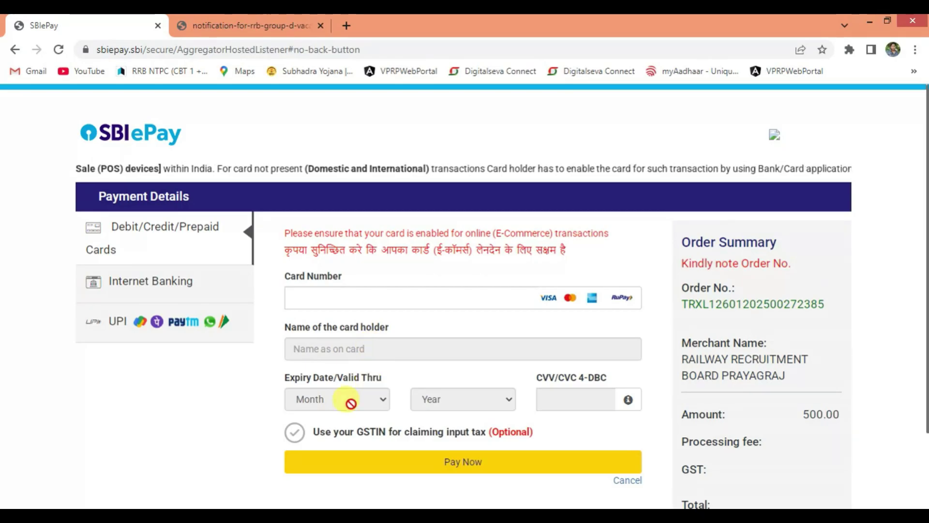
{"action": "left_click", "coordinate": [516, 457]}
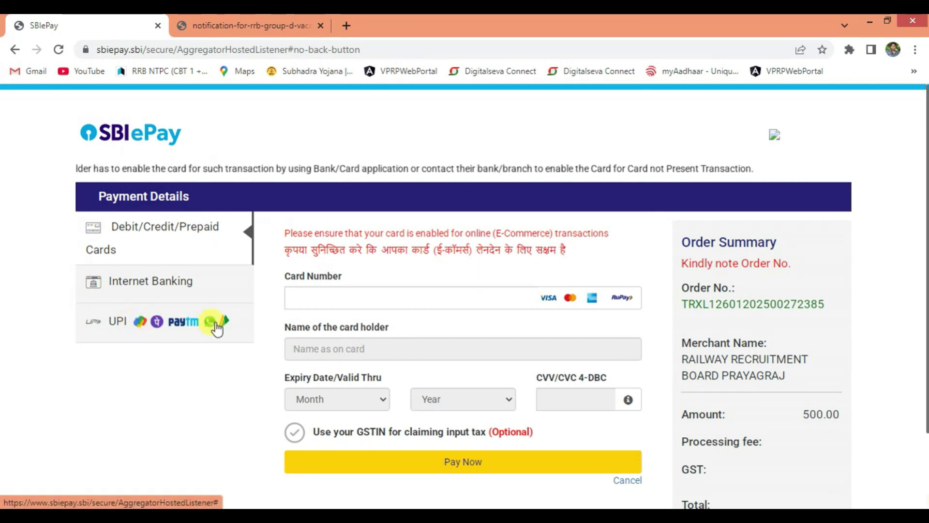
- Choose UPI as the payment method, select UPI QR and generate the QR code for paying the application fee
{"action": "left_click", "coordinate": [135, 329]}
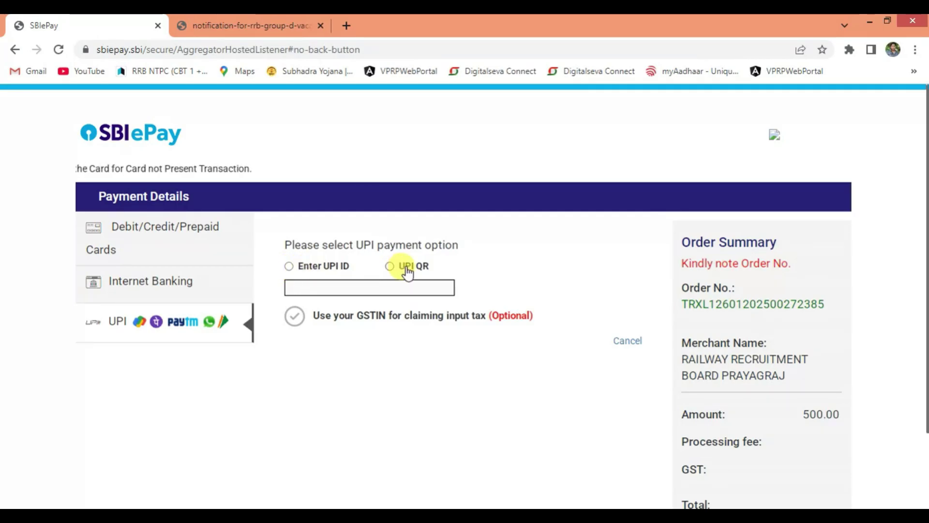
{"action": "left_click", "coordinate": [288, 265]}
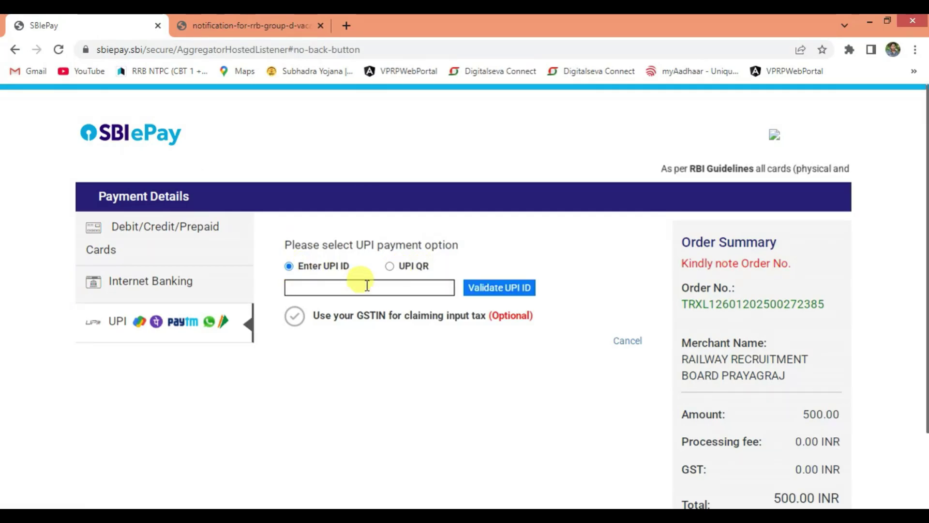
{"action": "left_click", "coordinate": [389, 267]}
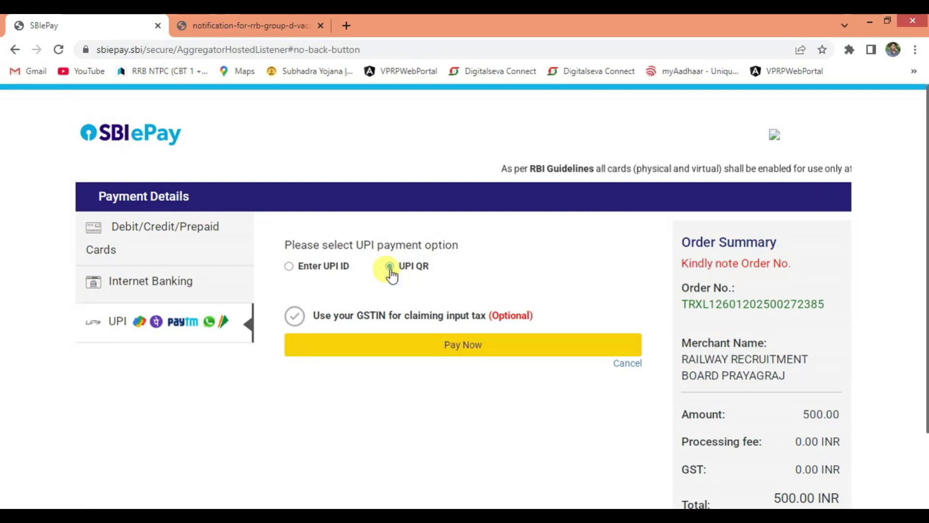
{"action": "left_click", "coordinate": [451, 346]}
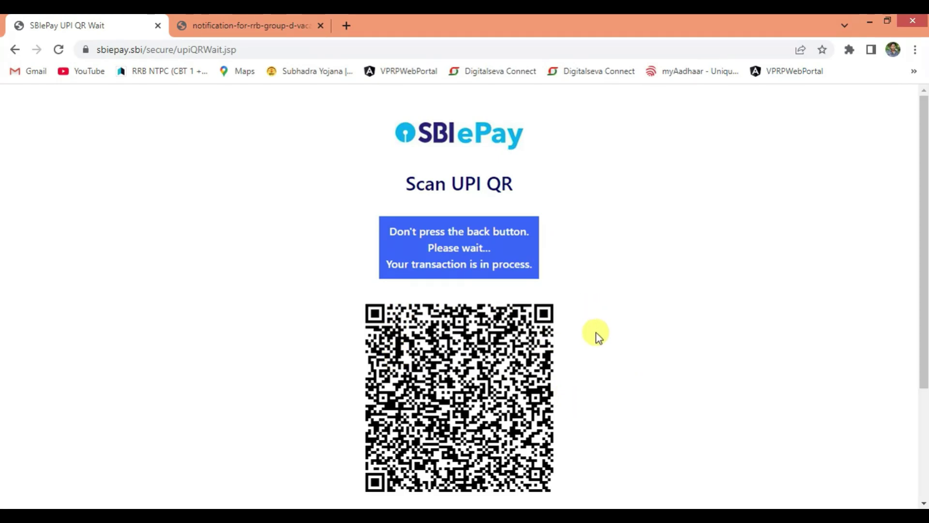
{"action": "scroll", "coordinate": [586, 402], "scroll_direction": "down", "scroll_amount": 1}
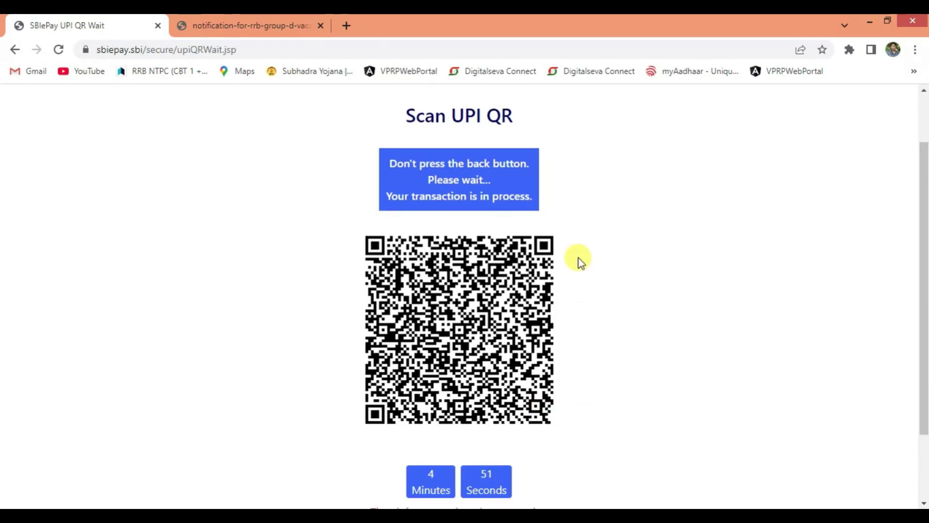
{"action": "scroll", "coordinate": [579, 261], "scroll_direction": "down", "scroll_amount": 1}
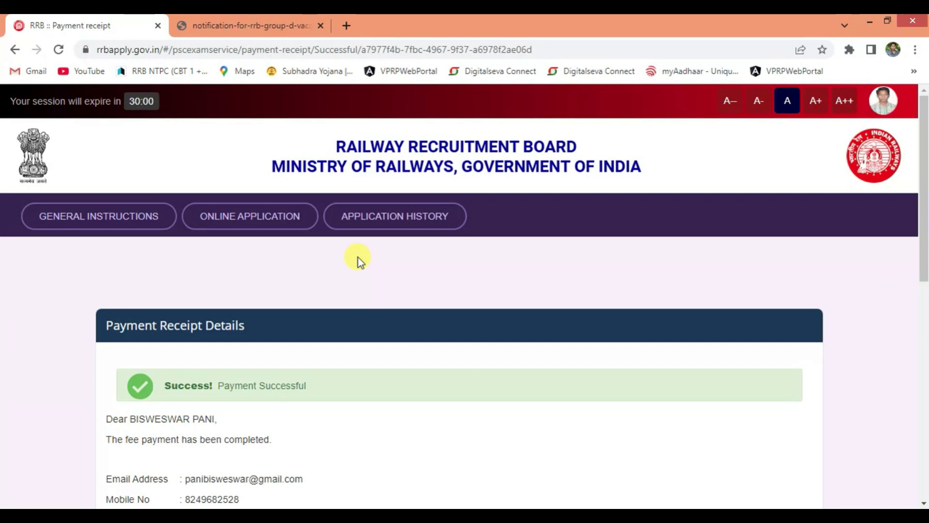
{"action": "scroll", "coordinate": [317, 357], "scroll_direction": "down", "scroll_amount": 3}
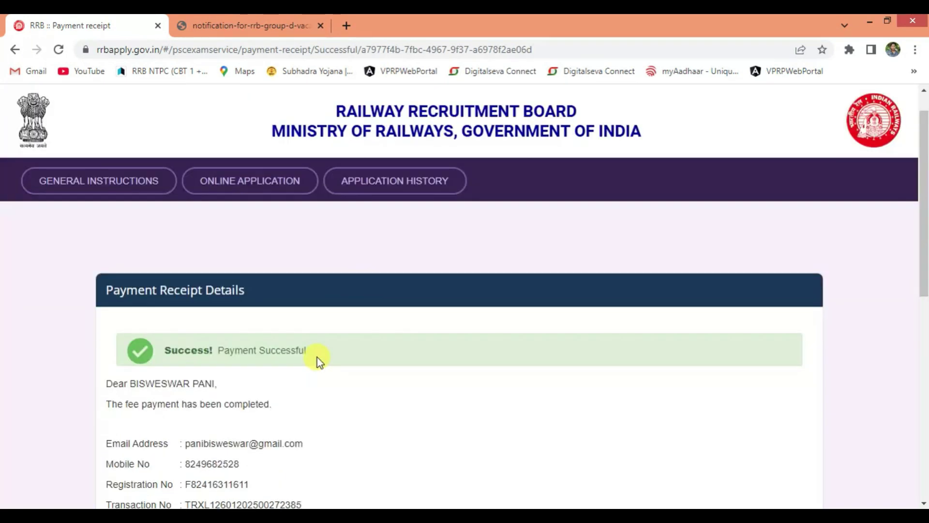
{"action": "scroll", "coordinate": [317, 357], "scroll_direction": "down", "scroll_amount": 2}
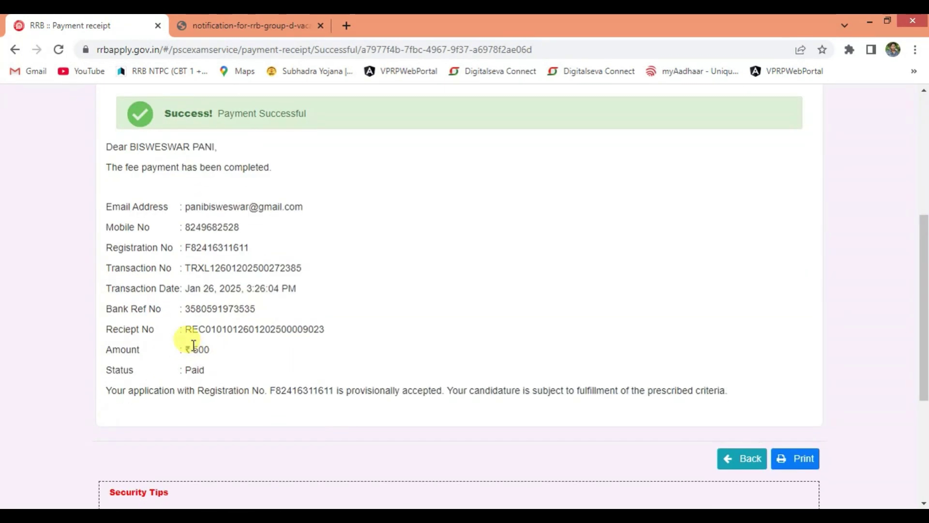
{"action": "left_click_drag", "start_coordinate": [194, 349], "coordinate": [215, 347]}
{"action": "scroll", "coordinate": [561, 342], "scroll_direction": "down", "scroll_amount": 3}
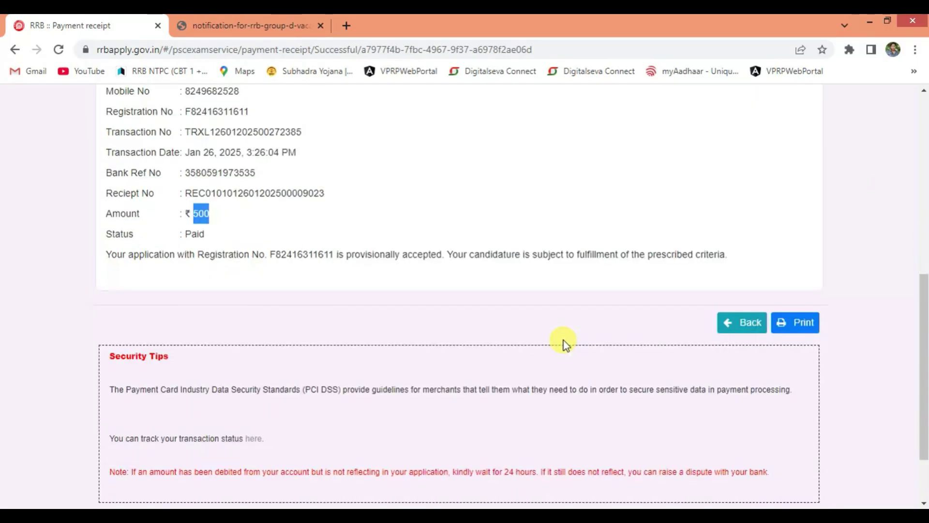
{"action": "left_click", "coordinate": [797, 323]}
{"action": "left_click", "coordinate": [723, 119]}
{"action": "left_click", "coordinate": [730, 155]}
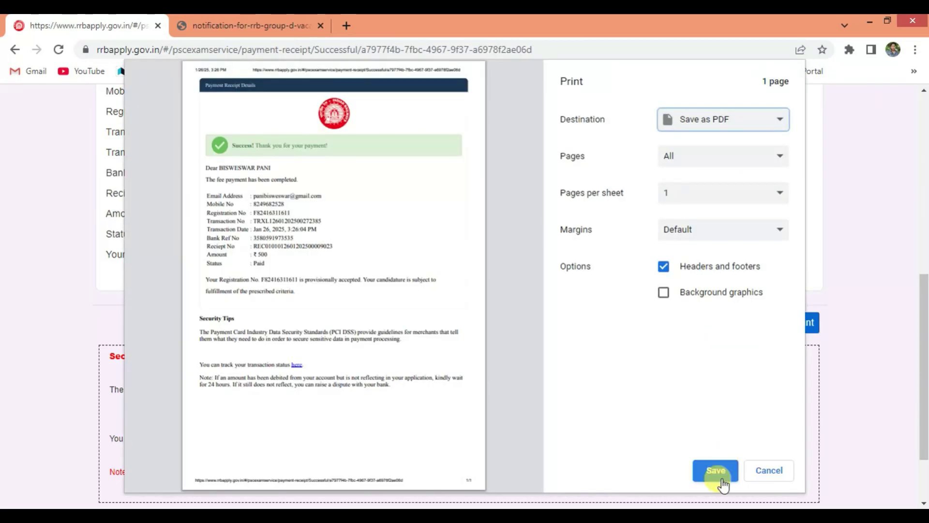
{"action": "left_click", "coordinate": [721, 480]}
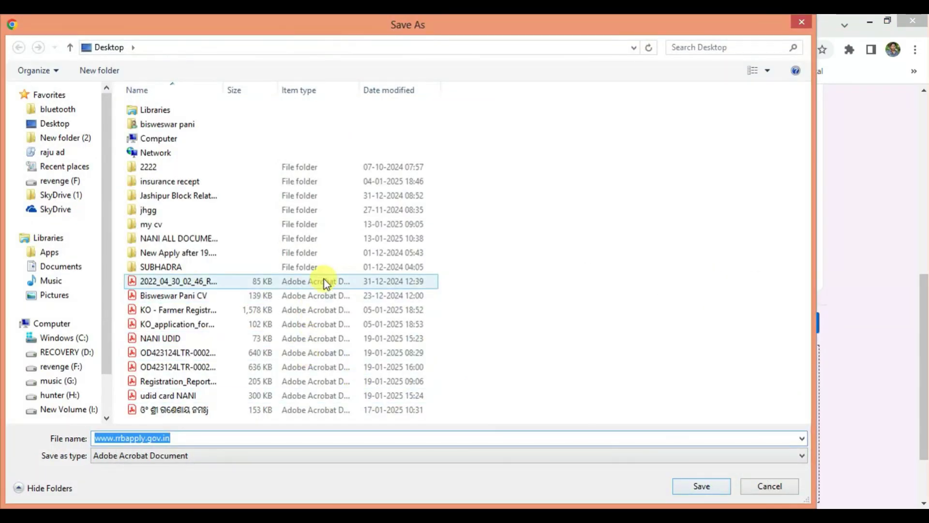
{"action": "left_click", "coordinate": [722, 492]}
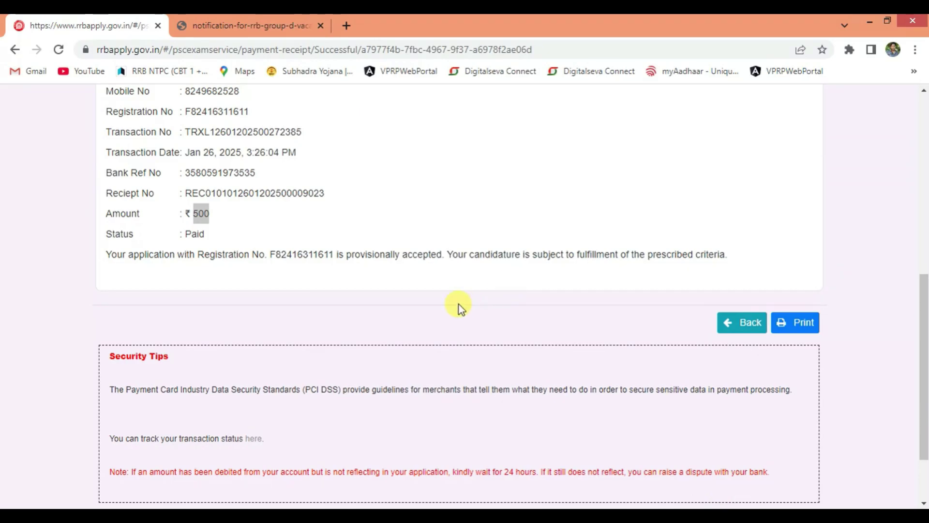
- Leave the receipt, check the Level 1 posts application and its payment history in the application history, and return to the application list
{"action": "scroll", "coordinate": [458, 305], "scroll_direction": "up", "scroll_amount": 5}
{"action": "scroll", "coordinate": [705, 366], "scroll_direction": "down", "scroll_amount": 3}
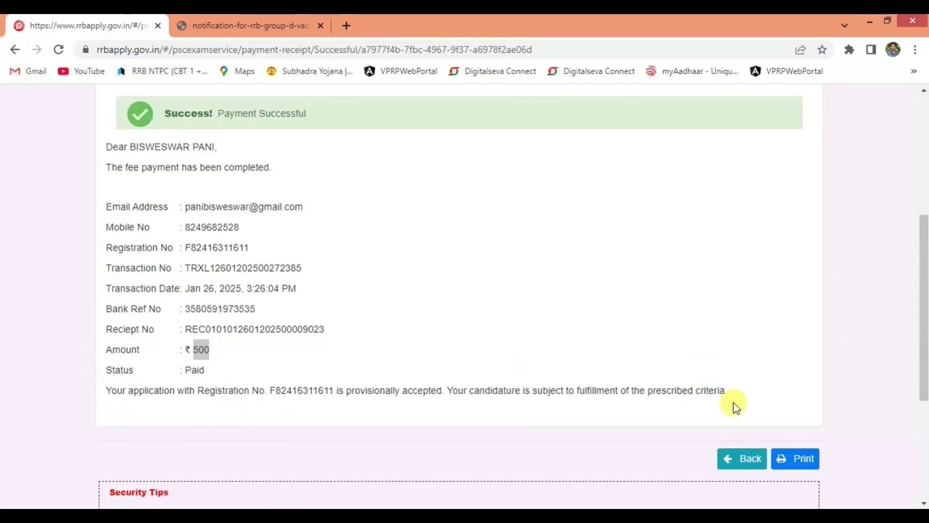
{"action": "scroll", "coordinate": [393, 330], "scroll_direction": "down", "scroll_amount": 5}
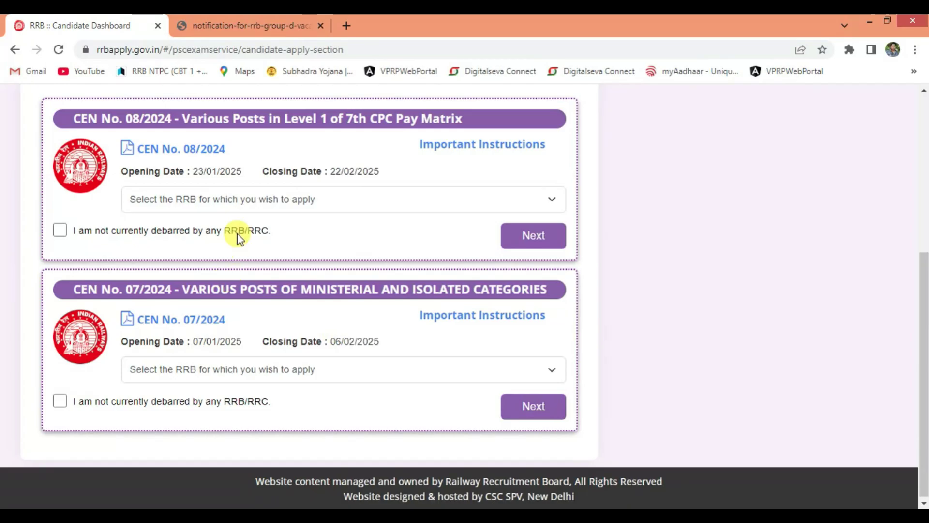
{"action": "scroll", "coordinate": [245, 190], "scroll_direction": "up", "scroll_amount": 4}
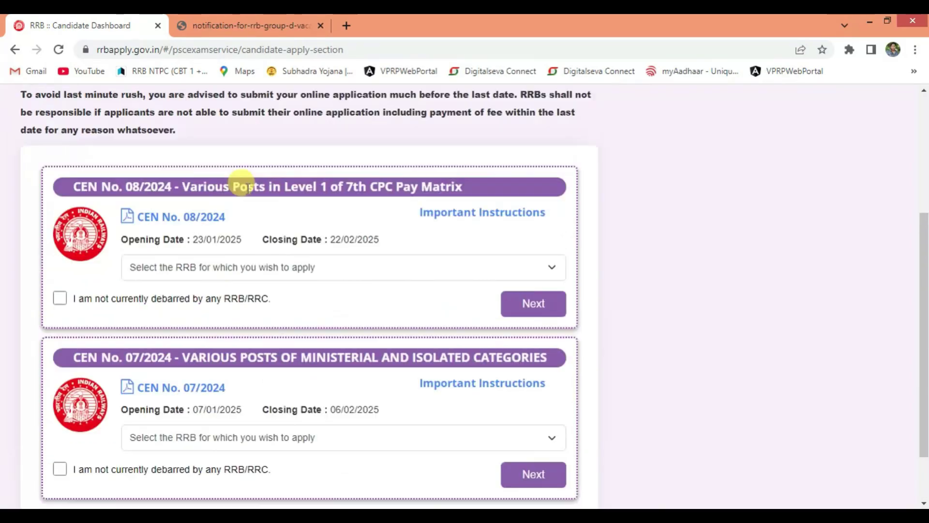
{"action": "left_click", "coordinate": [368, 151]}
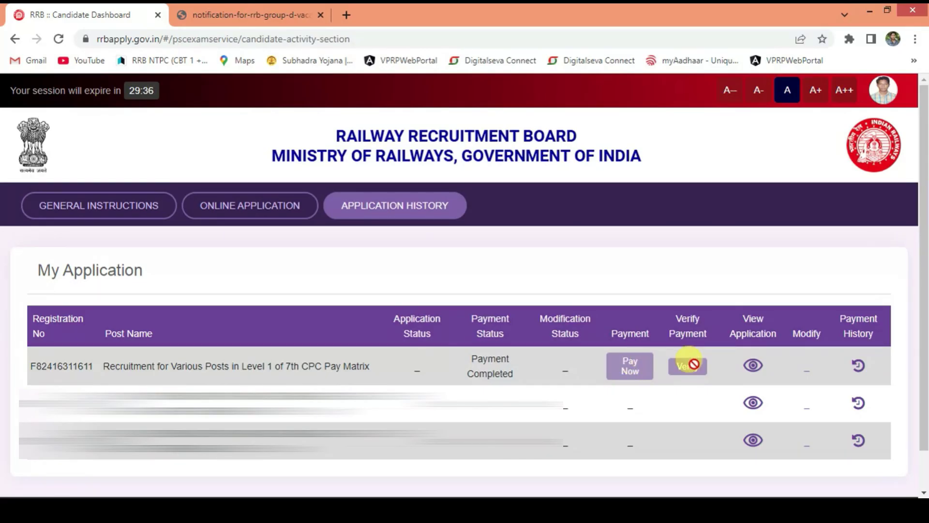
{"action": "left_click", "coordinate": [859, 367]}
{"action": "left_click", "coordinate": [394, 205]}
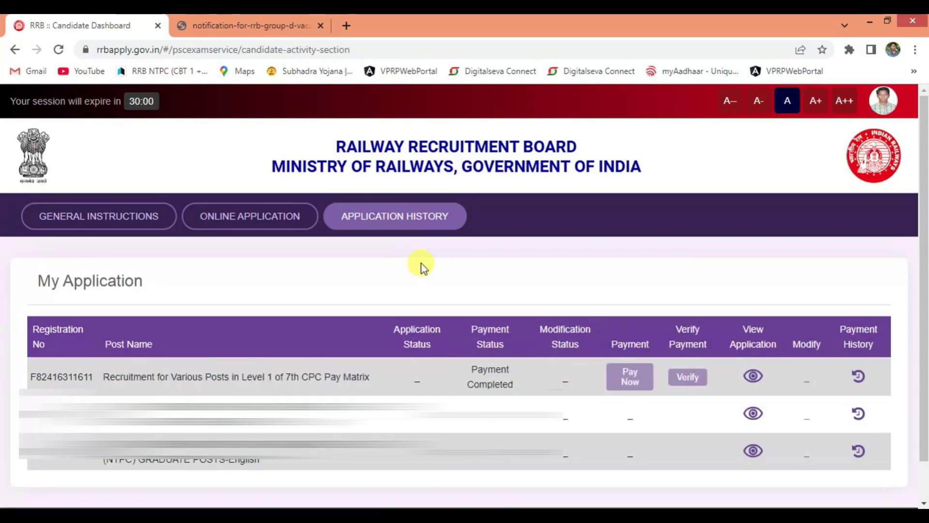